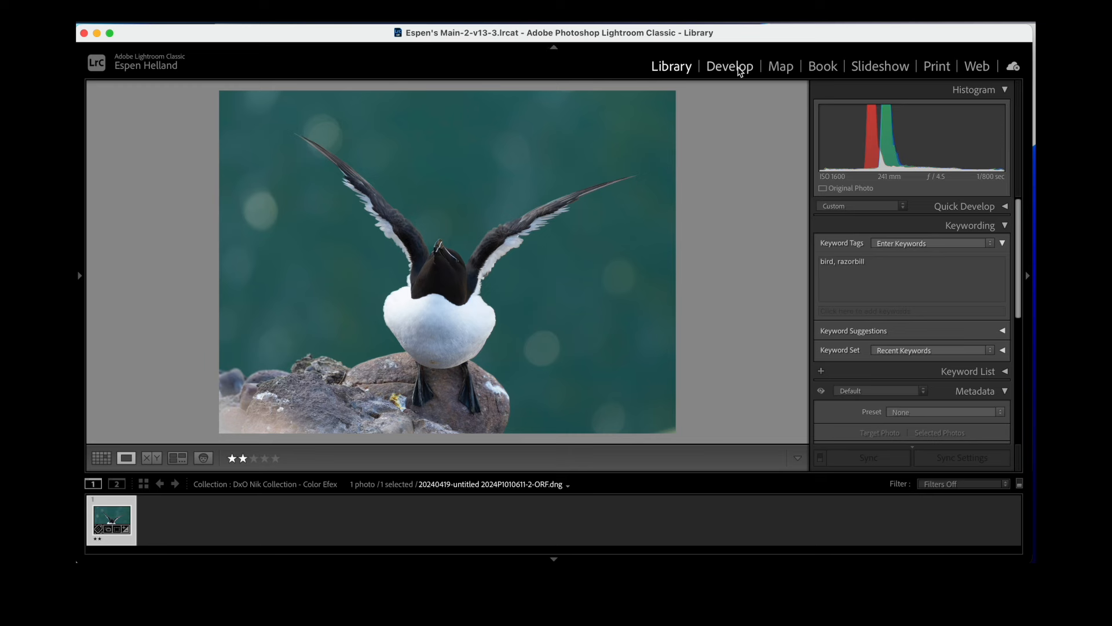
# Step: Open the razorbill photo in Nik 7 Color Efex as a 16-bit TIFF copy with Lightroom adjustments and dismiss the startup window
pyautogui.click(738, 68)
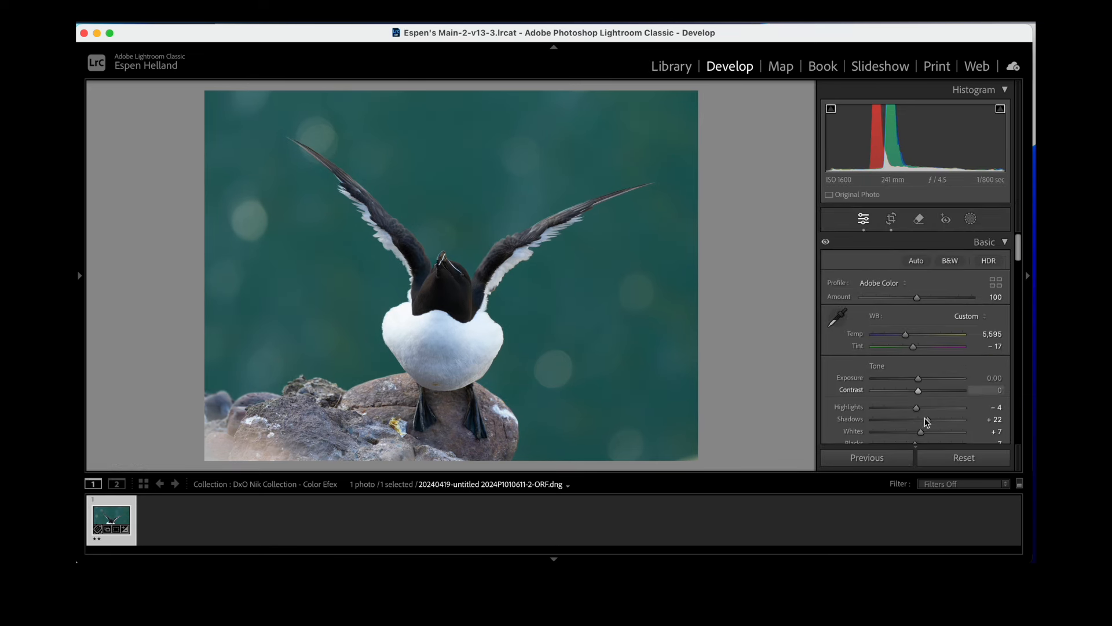
pyautogui.click(671, 66)
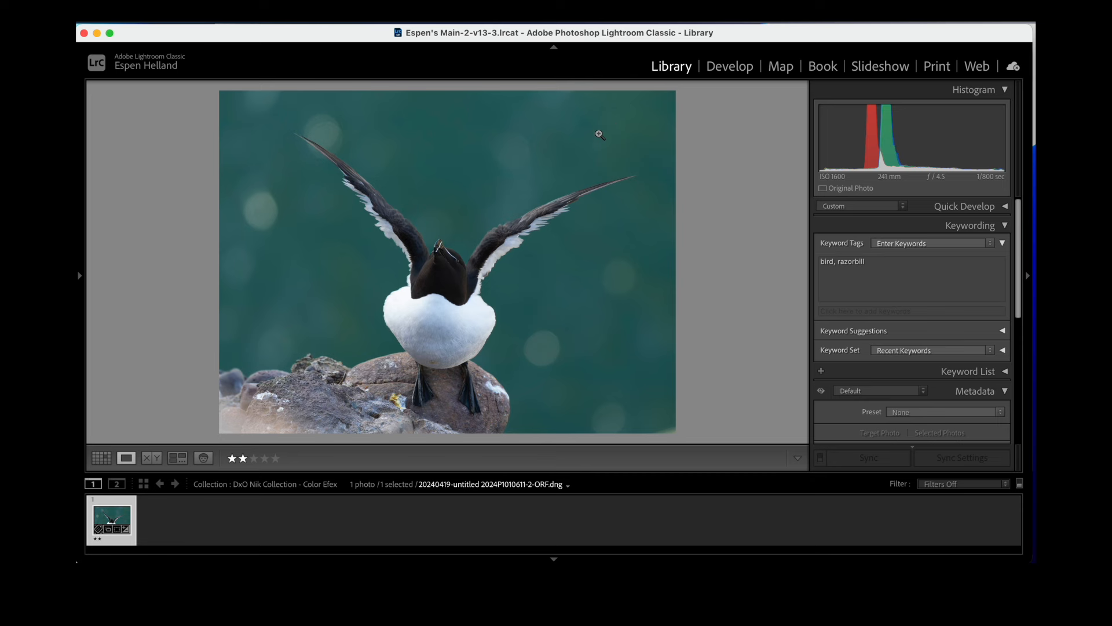
pyautogui.rightClick(593, 190)
pyautogui.moveTo(606, 190)
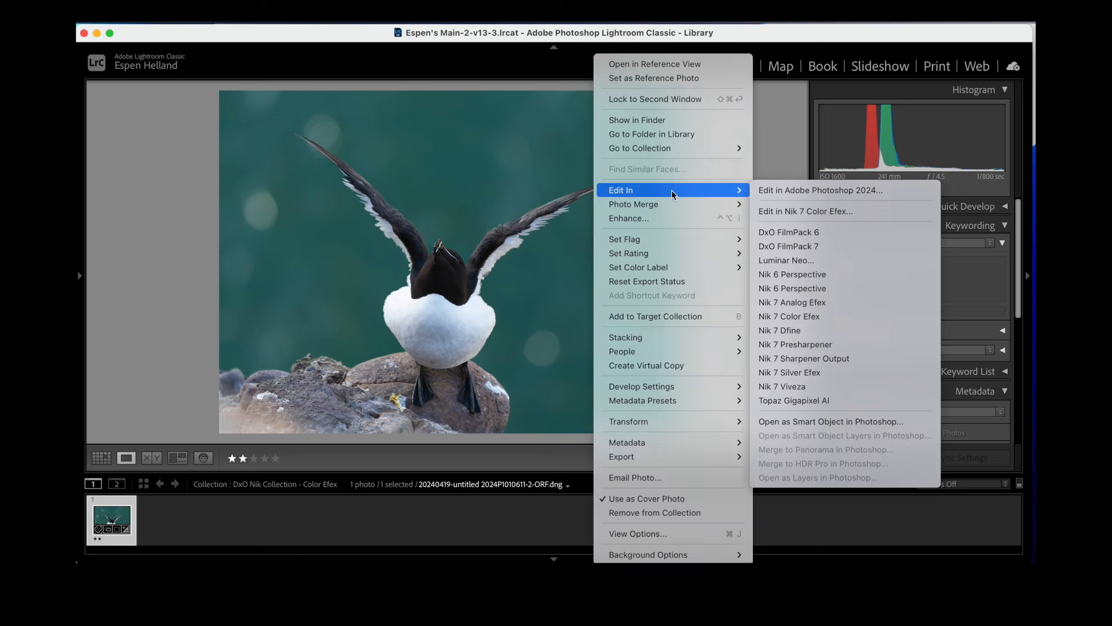
pyautogui.click(834, 215)
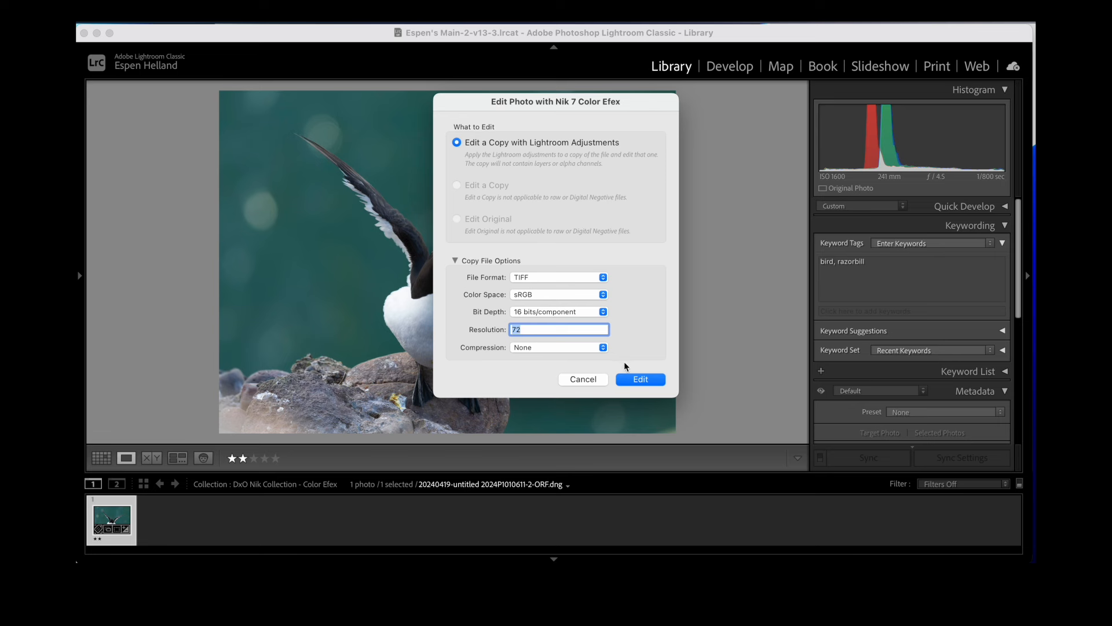
pyautogui.click(641, 378)
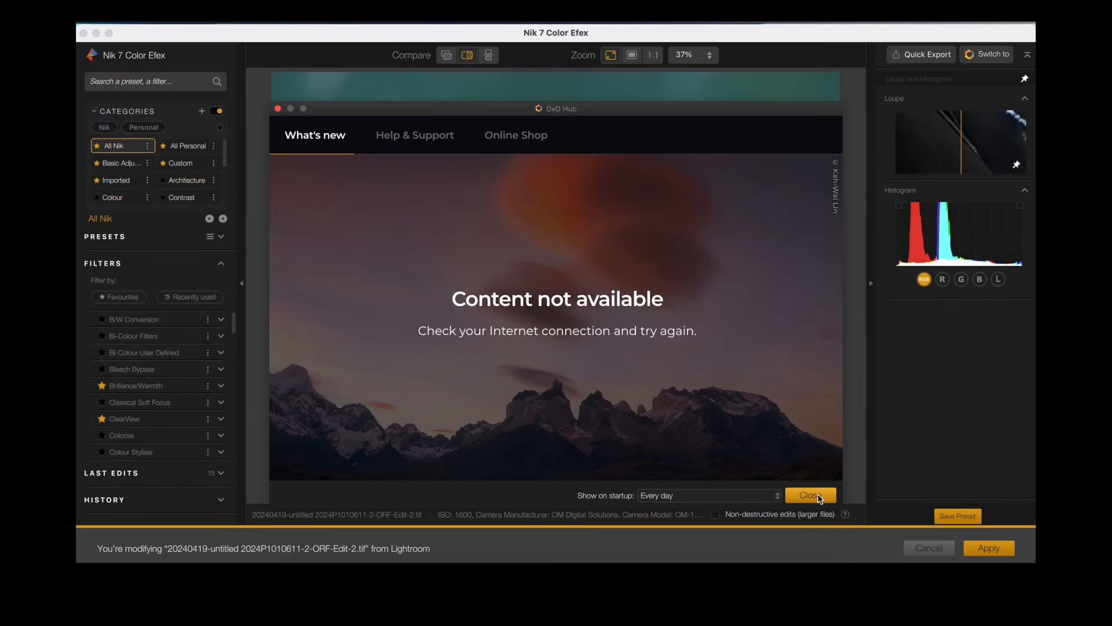
pyautogui.click(820, 496)
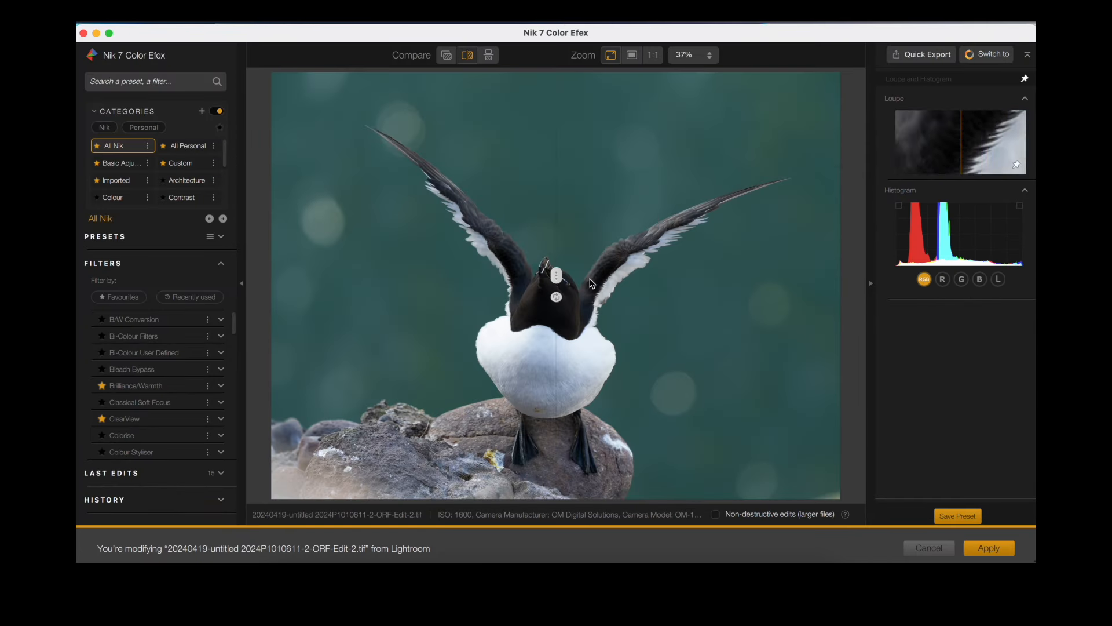
# Step: Move the comparison divider to the photo's left edge and apply the Darken/Lighten Centre filter
pyautogui.moveTo(556, 275); pyautogui.dragTo(270, 285)
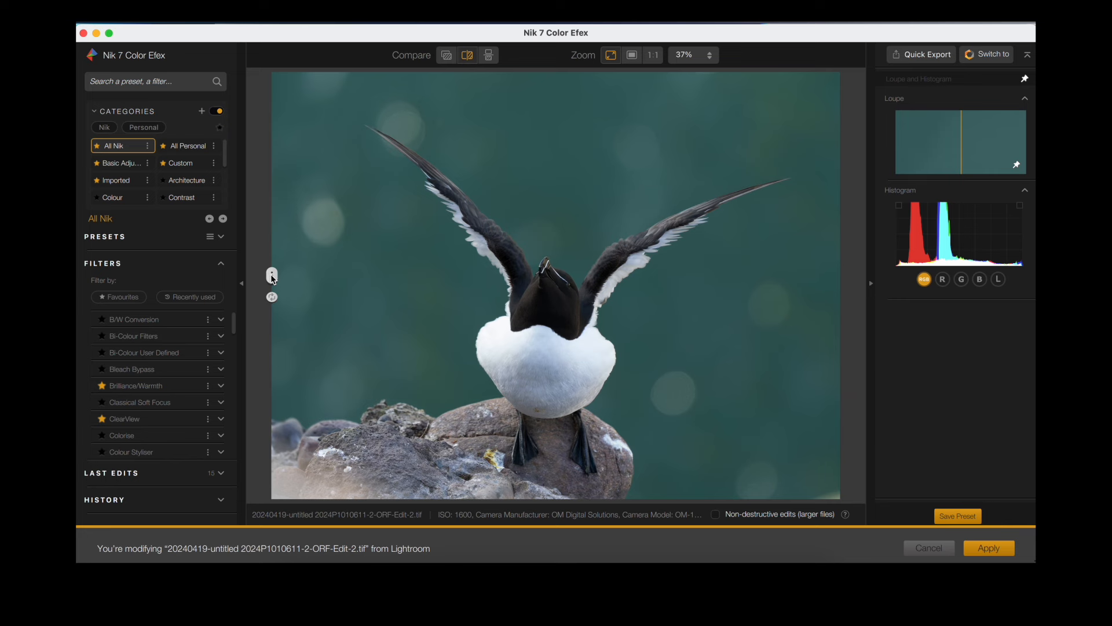
pyautogui.scroll(-3, 145, 394)
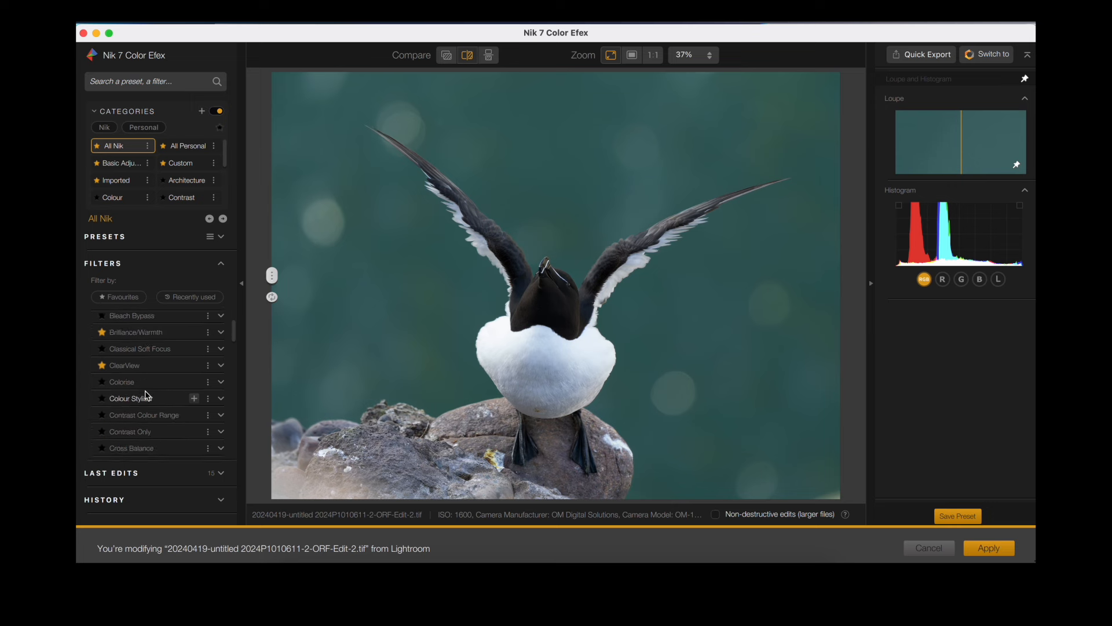
pyautogui.scroll(-5, 146, 395)
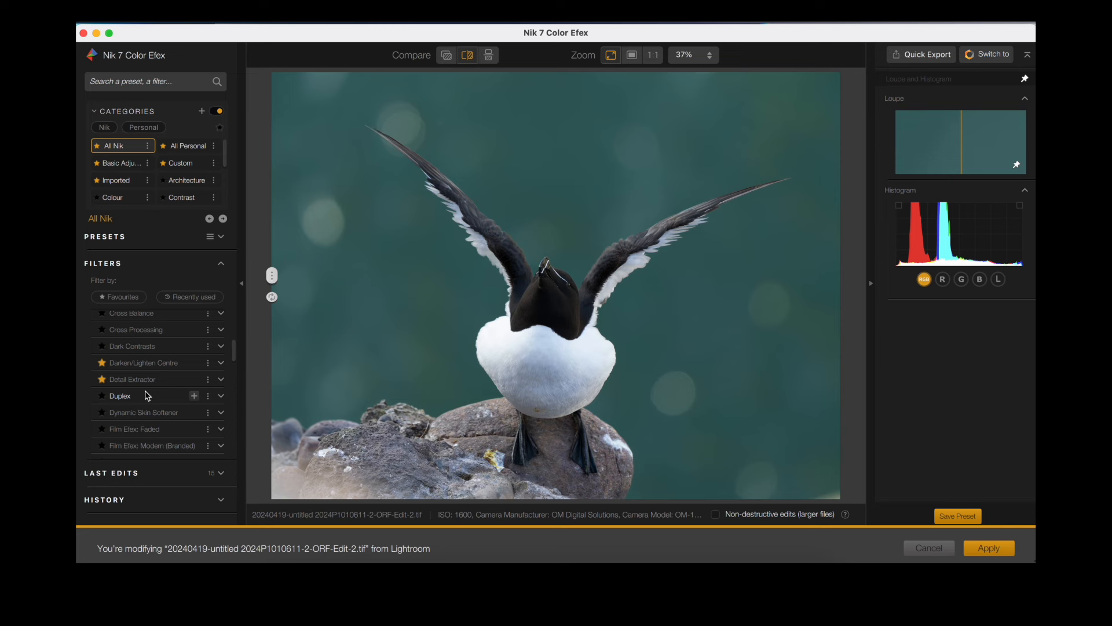
pyautogui.click(161, 367)
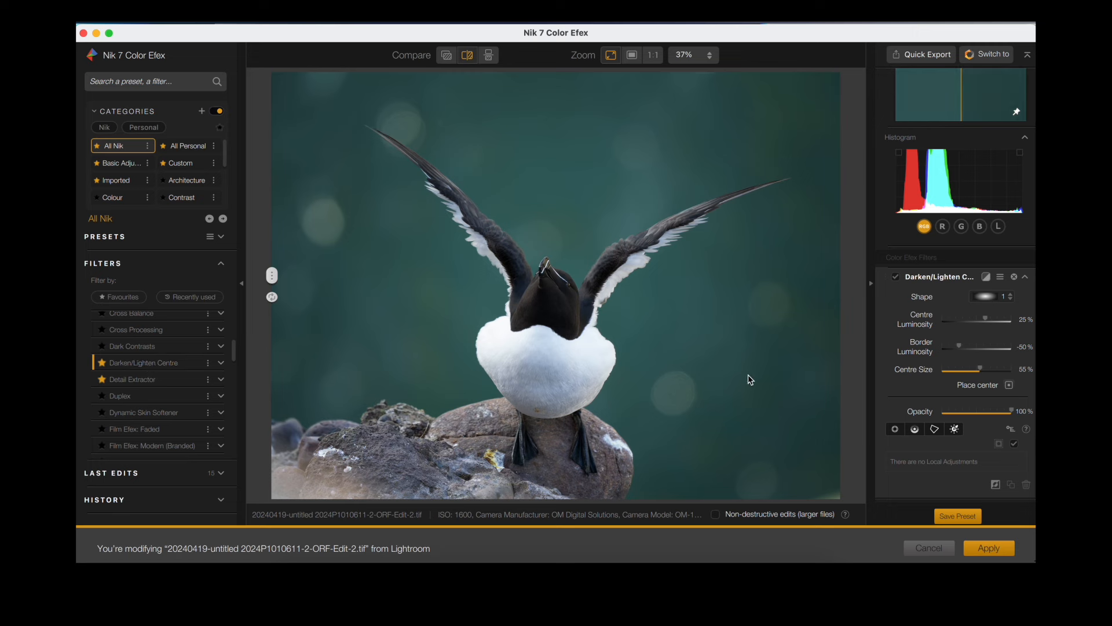
# Step: Try Shape 2 against Shape 1 in the Darken/Lighten Centre filter, with Centre Luminosity also raised to 69%
pyautogui.click(1000, 299)
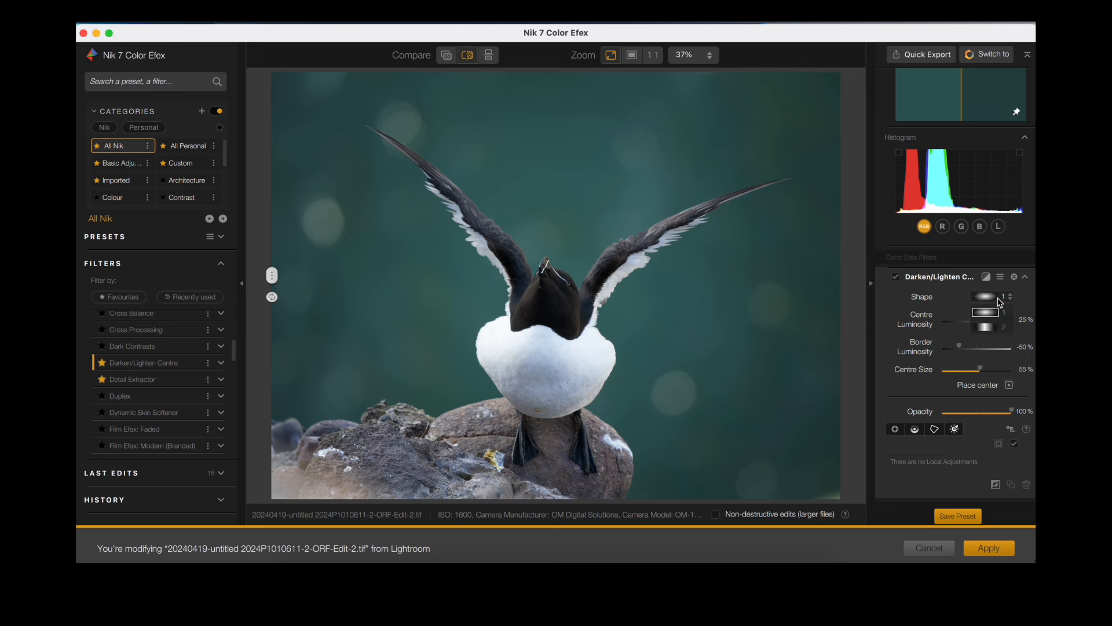
pyautogui.click(987, 328)
pyautogui.click(1005, 298)
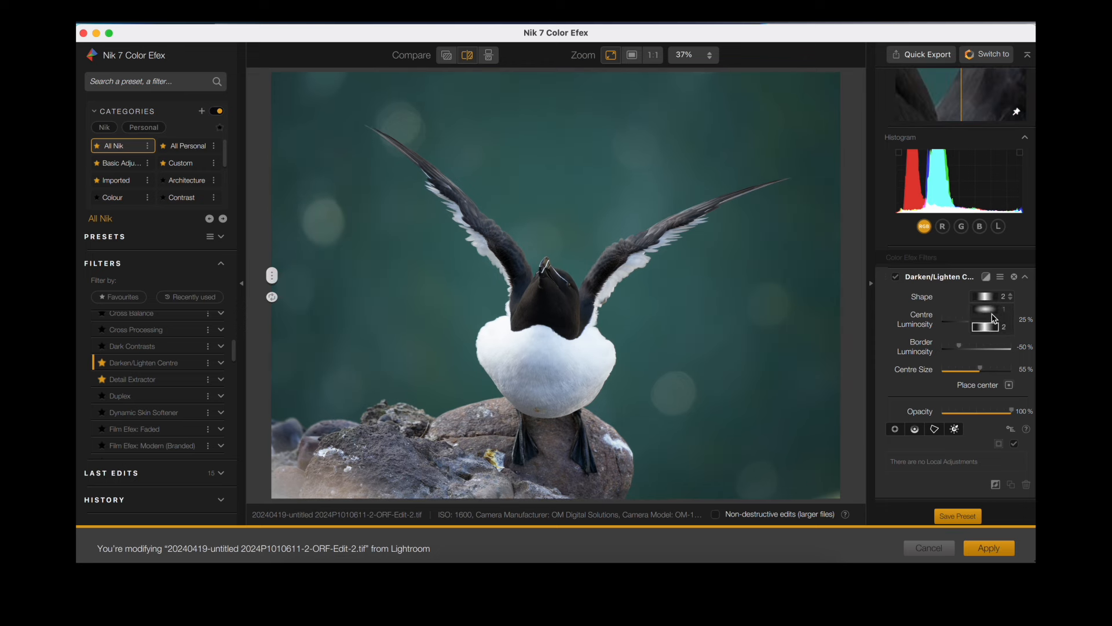
pyautogui.click(993, 311)
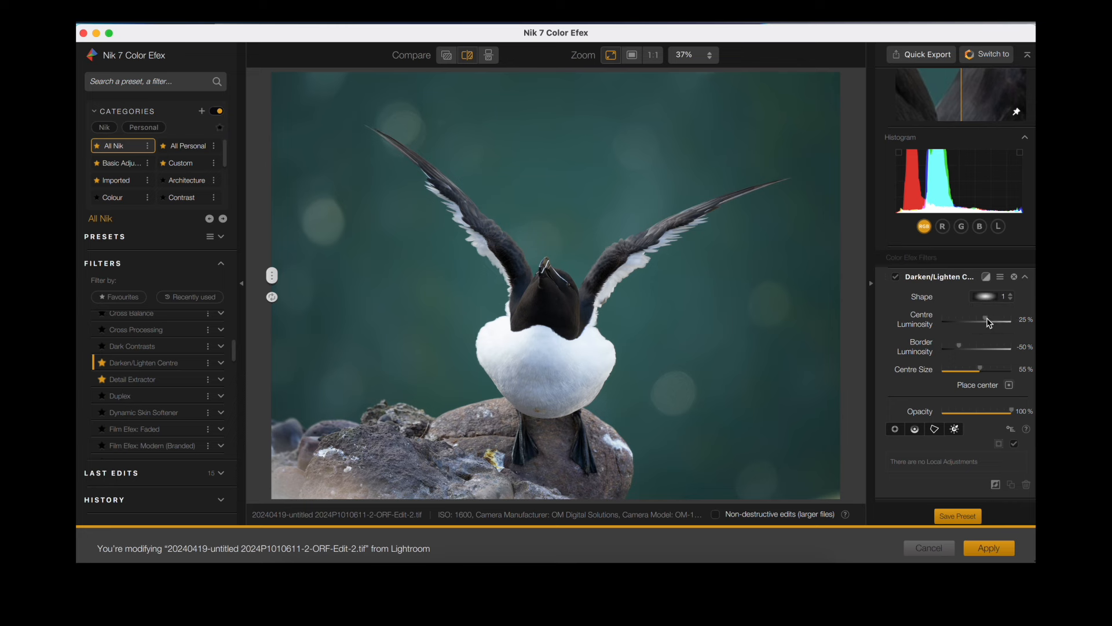
pyautogui.moveTo(985, 318); pyautogui.dragTo(1000, 319)
pyautogui.click(1004, 299)
pyautogui.click(993, 328)
pyautogui.click(1004, 298)
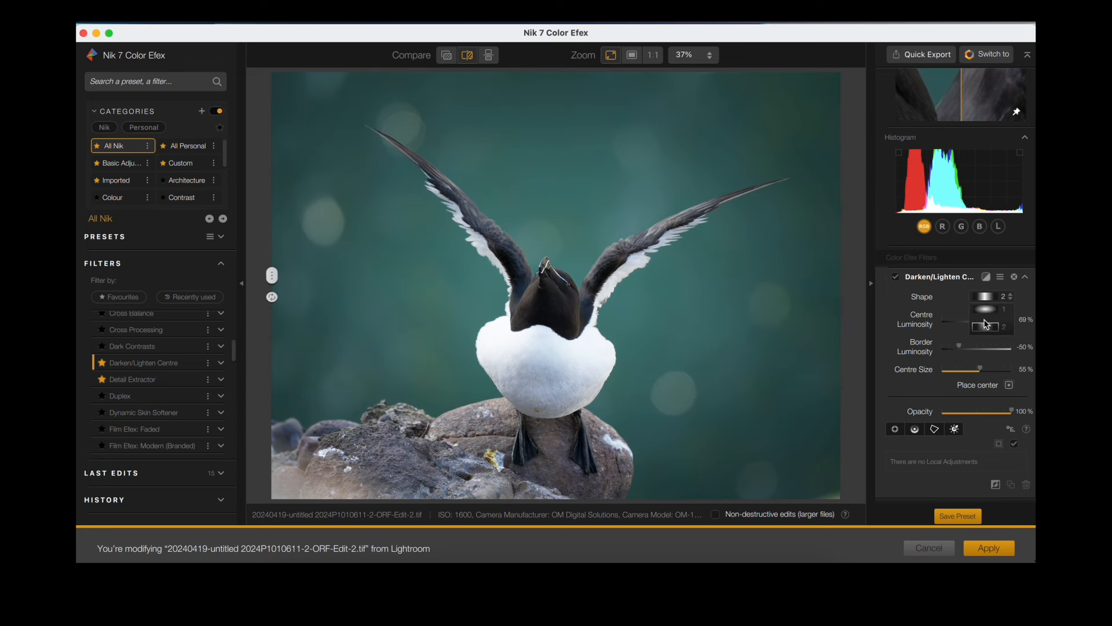
pyautogui.click(987, 310)
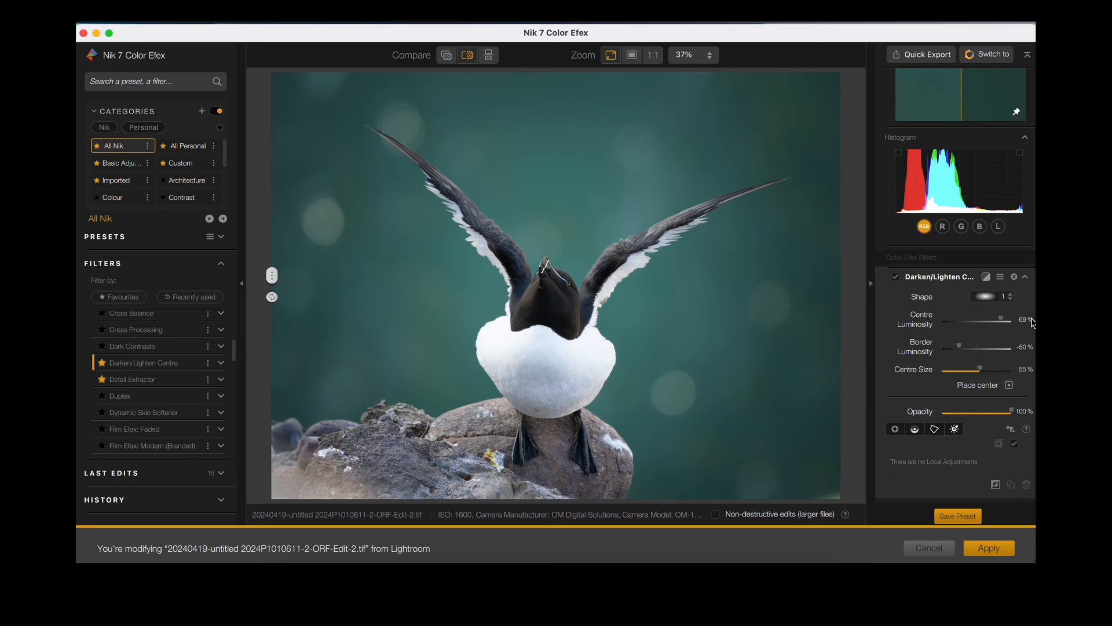
# Step: Set the Darken/Lighten Centre filter's Centre Luminosity to 42% and Border Luminosity to -31%
pyautogui.moveTo(1000, 318); pyautogui.dragTo(1003, 320)
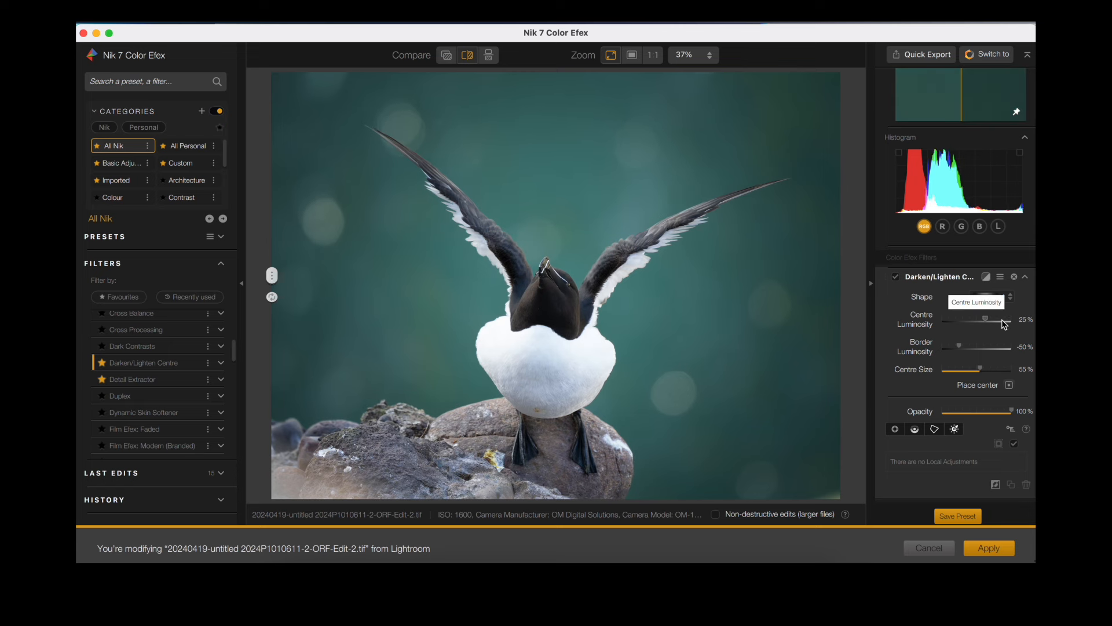
pyautogui.moveTo(1002, 320); pyautogui.dragTo(993, 324)
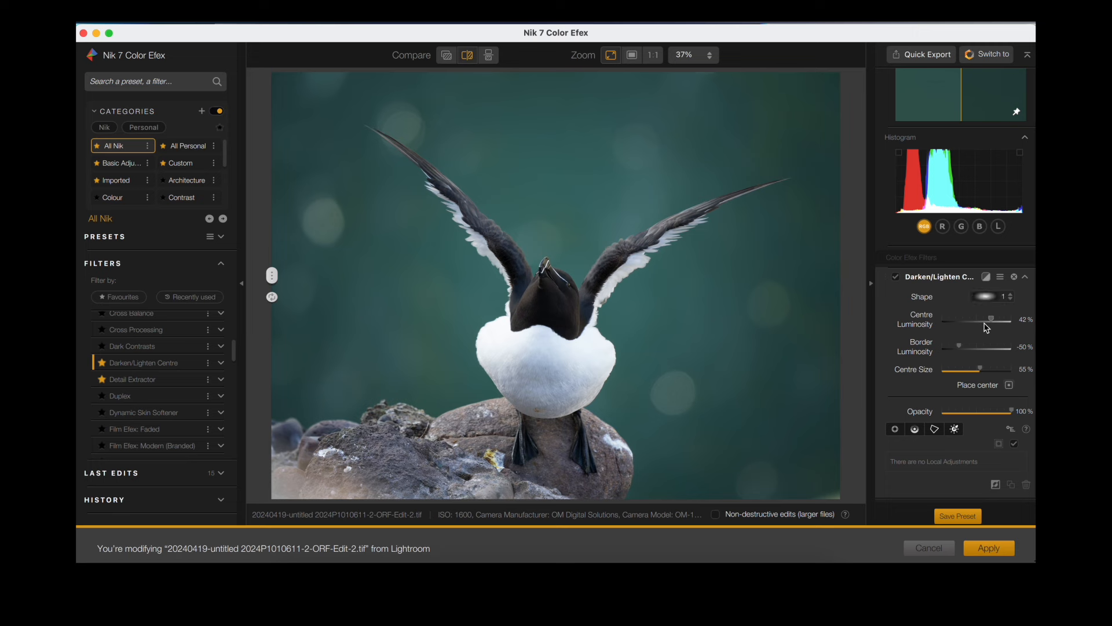
pyautogui.moveTo(961, 350); pyautogui.dragTo(969, 351)
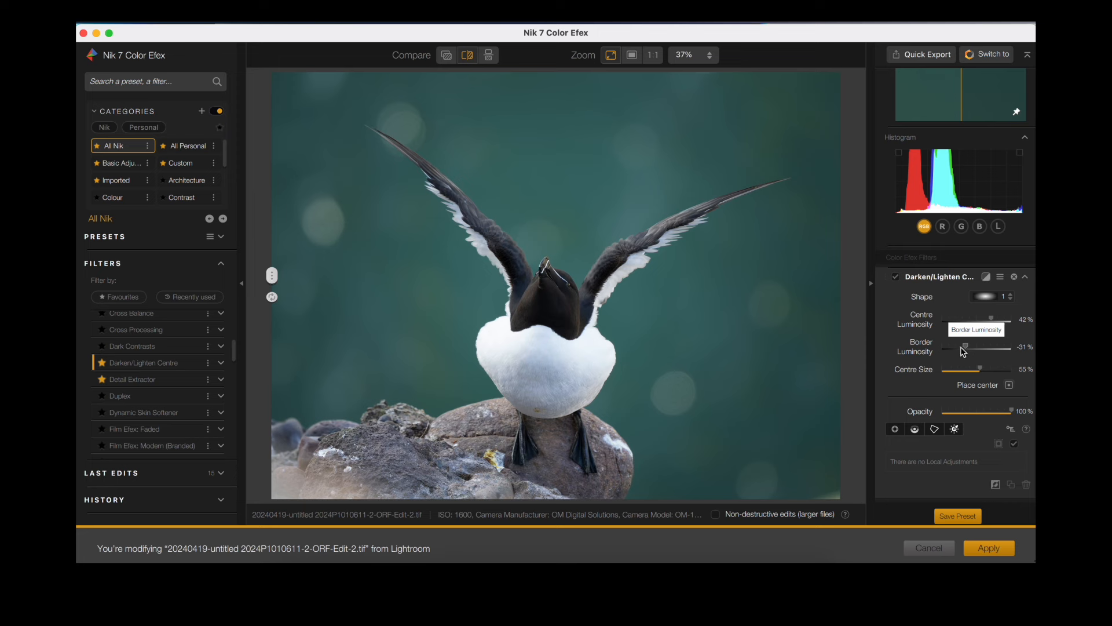
# Step: Set the Darken/Lighten Centre filter's Centre Size to 65% and place its centre on the bird's head
pyautogui.moveTo(981, 372); pyautogui.dragTo(992, 373)
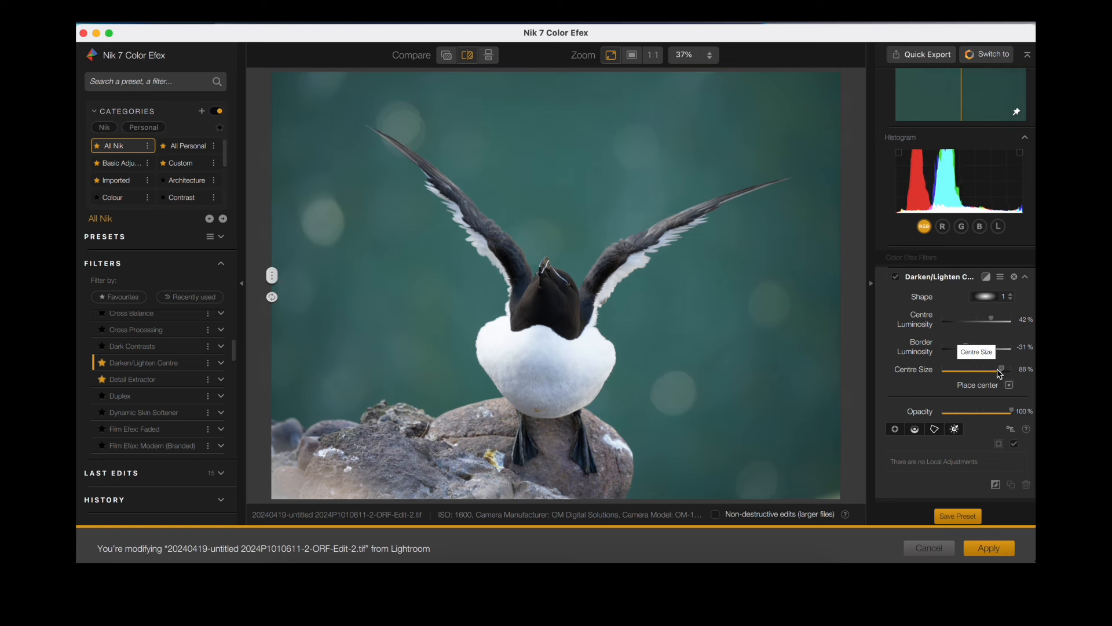
pyautogui.doubleClick(989, 370)
pyautogui.click(989, 370)
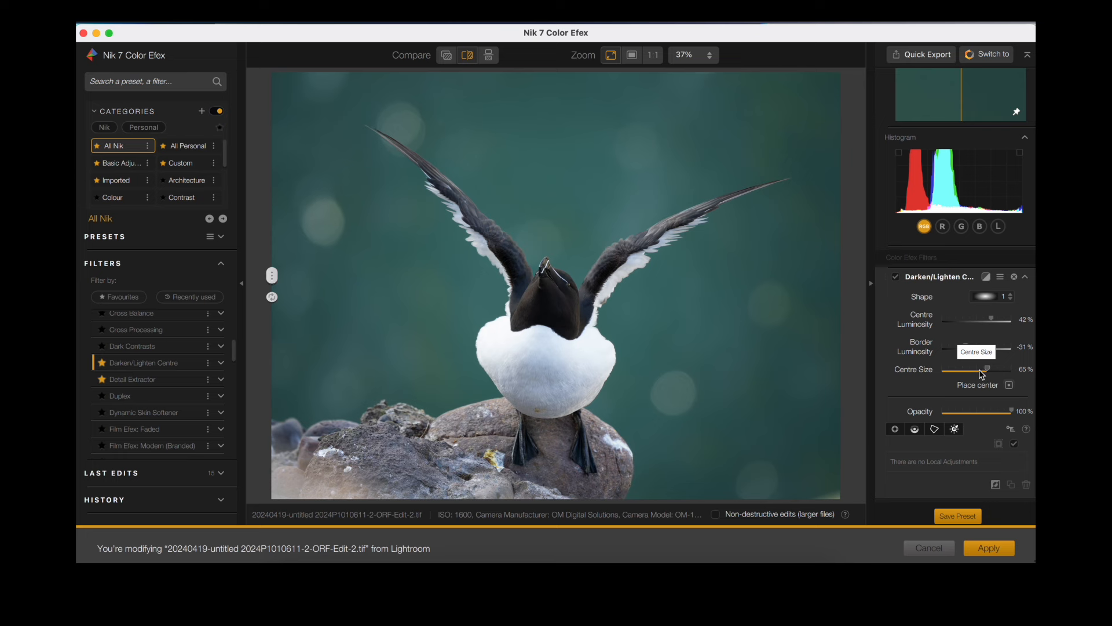
pyautogui.click(1009, 386)
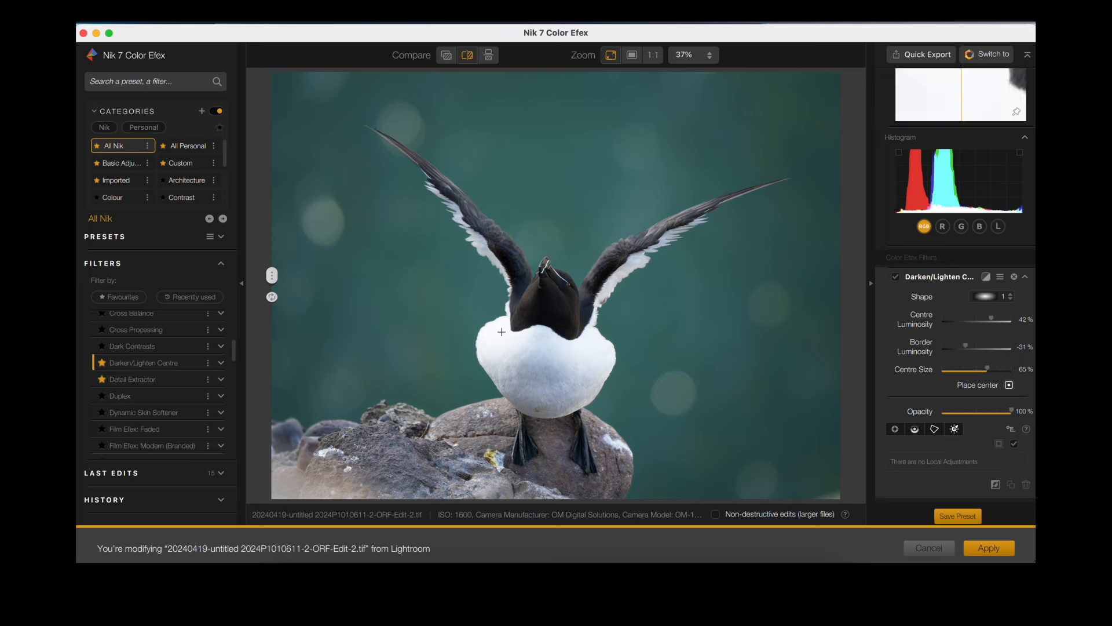
pyautogui.click(553, 284)
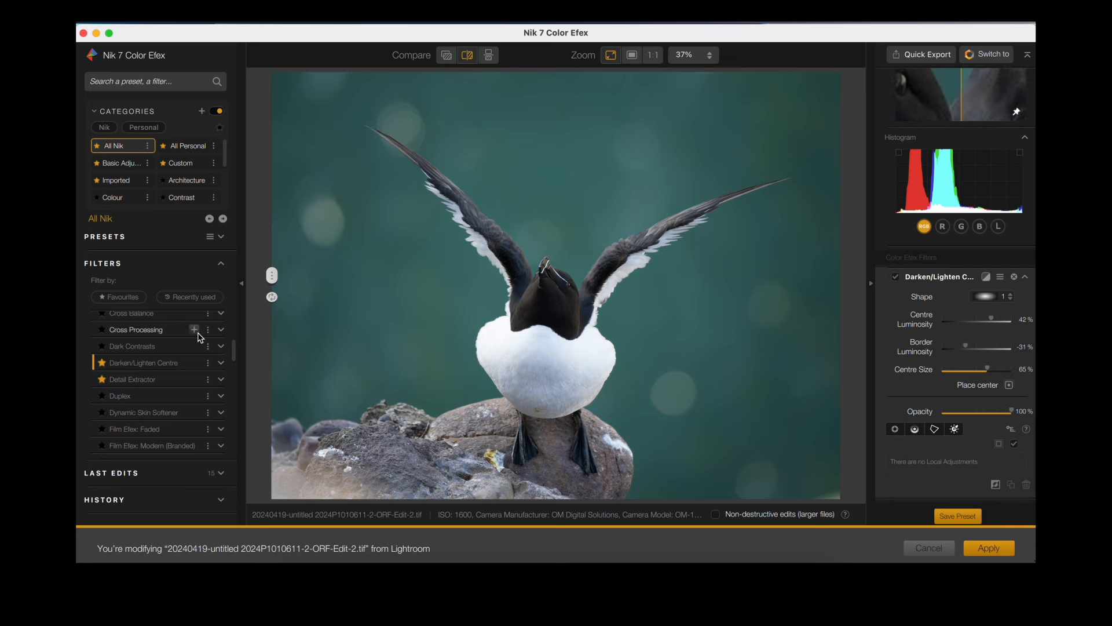
# Step: Add the ClearView filter on top of Darken/Lighten Centre and set its Intensity to 43%
pyautogui.scroll(5, 178, 365)
pyautogui.scroll(-3, 177, 365)
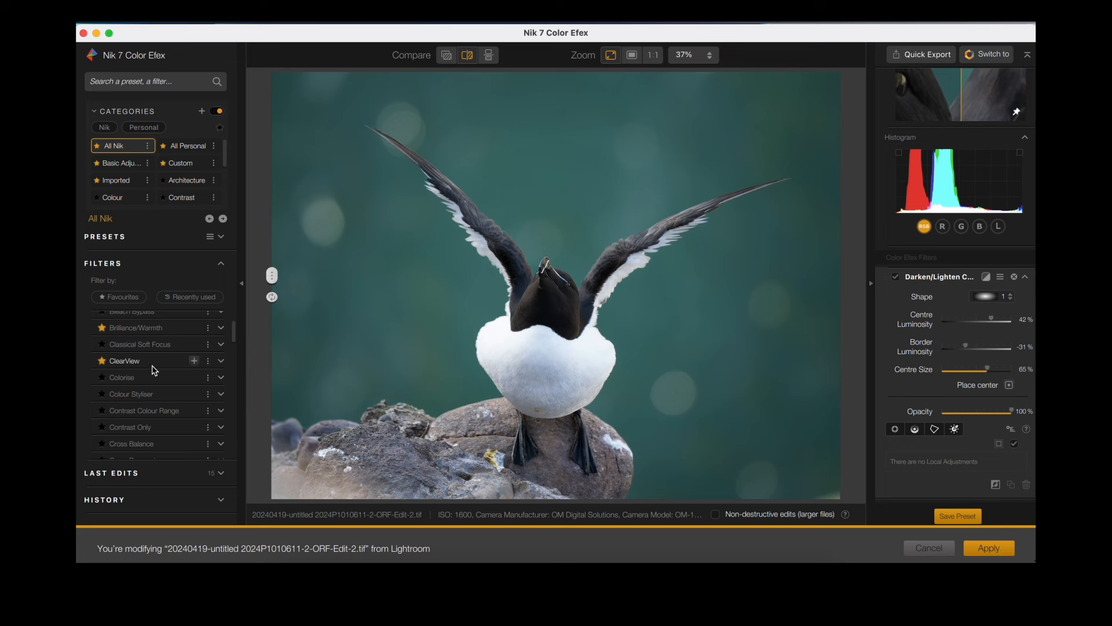
pyautogui.click(194, 360)
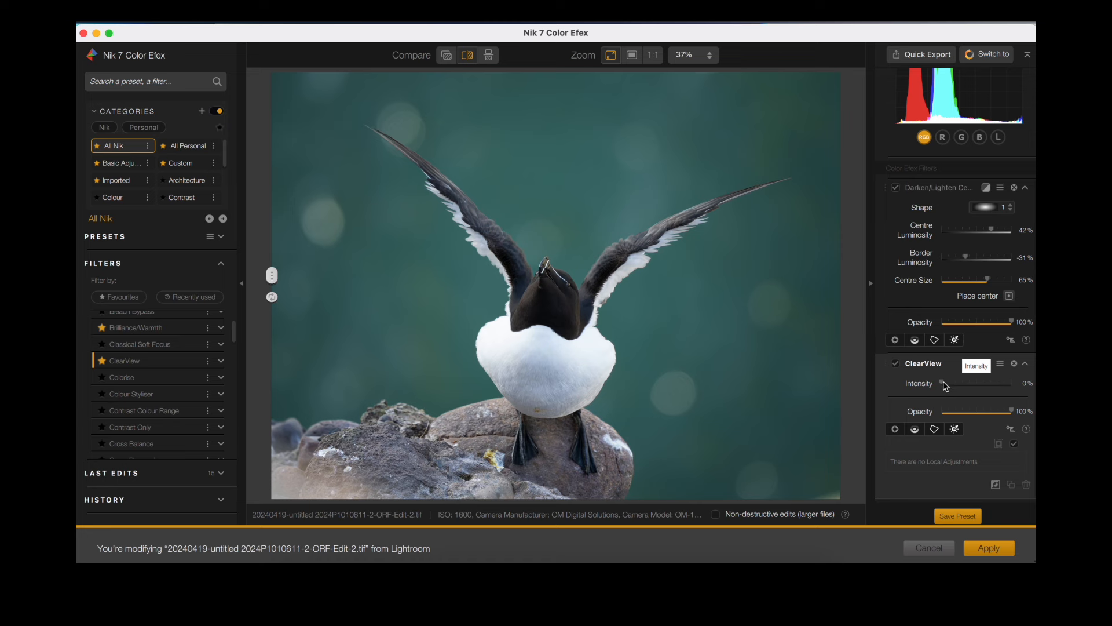
pyautogui.moveTo(944, 386); pyautogui.dragTo(1014, 387)
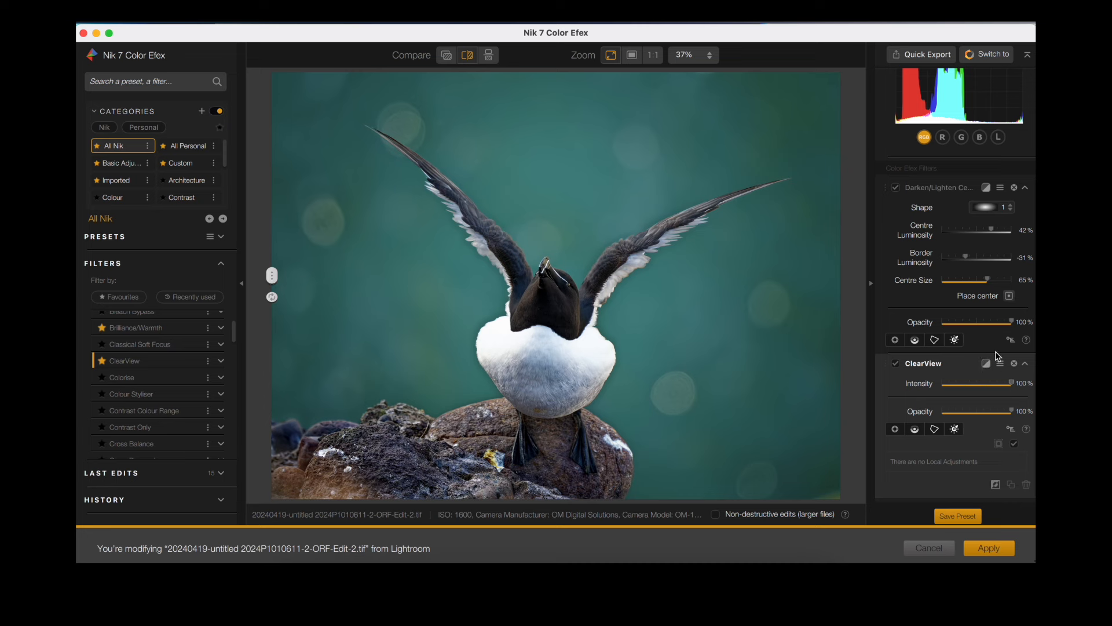
pyautogui.moveTo(1013, 384); pyautogui.dragTo(965, 391)
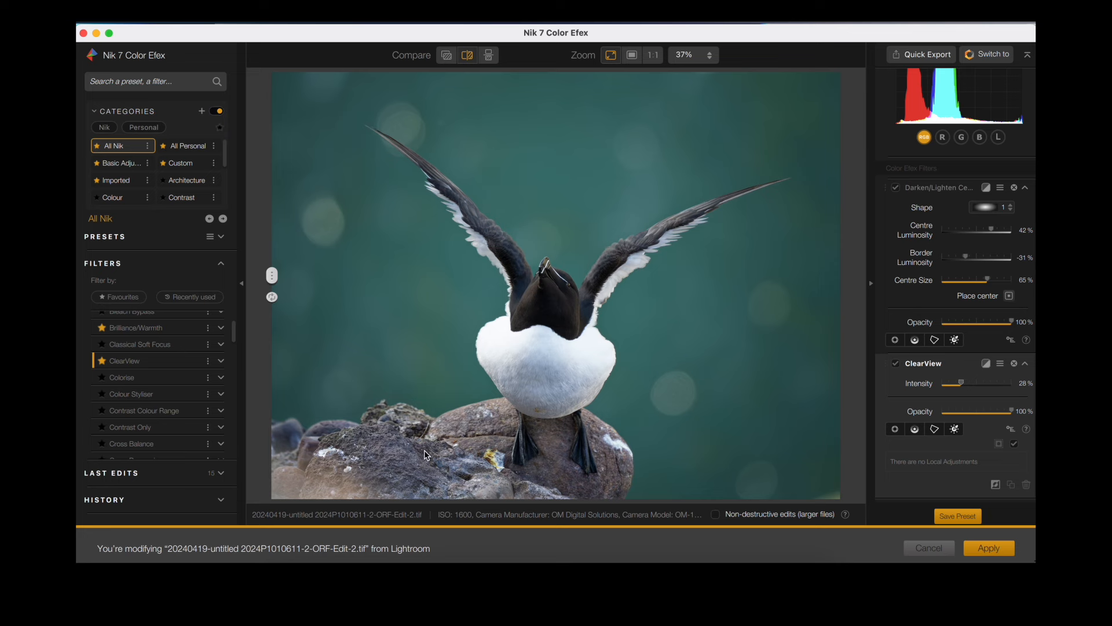
pyautogui.moveTo(961, 384); pyautogui.dragTo(972, 386)
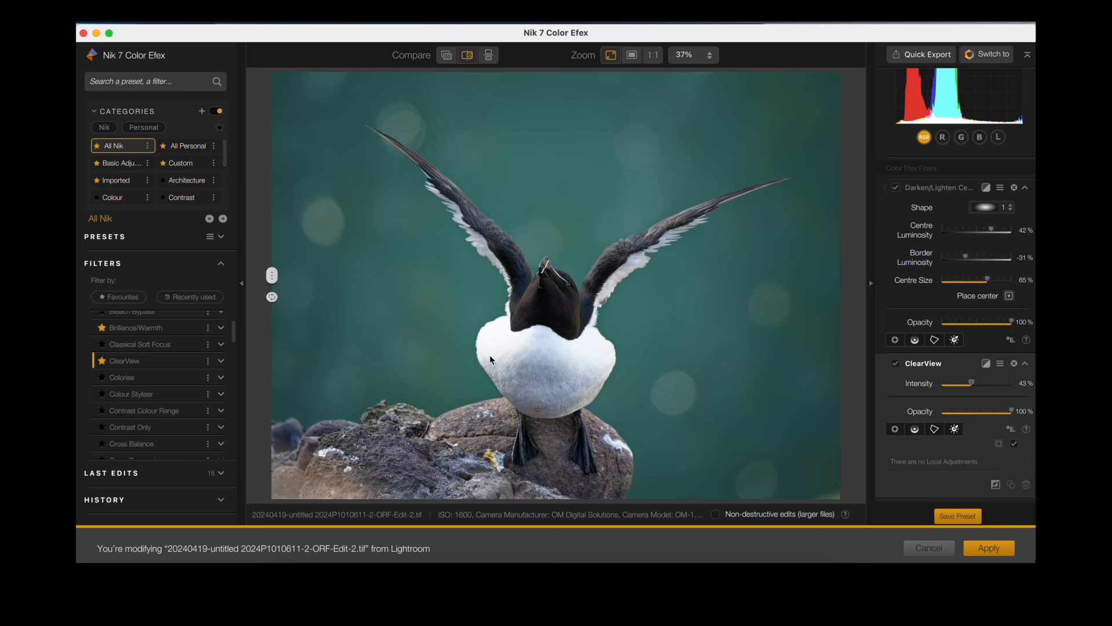
# Step: Place ClearView control points on both wings, the head and the white belly, setting the belly point's Opacity to 51%
pyautogui.click(896, 430)
pyautogui.click(477, 225)
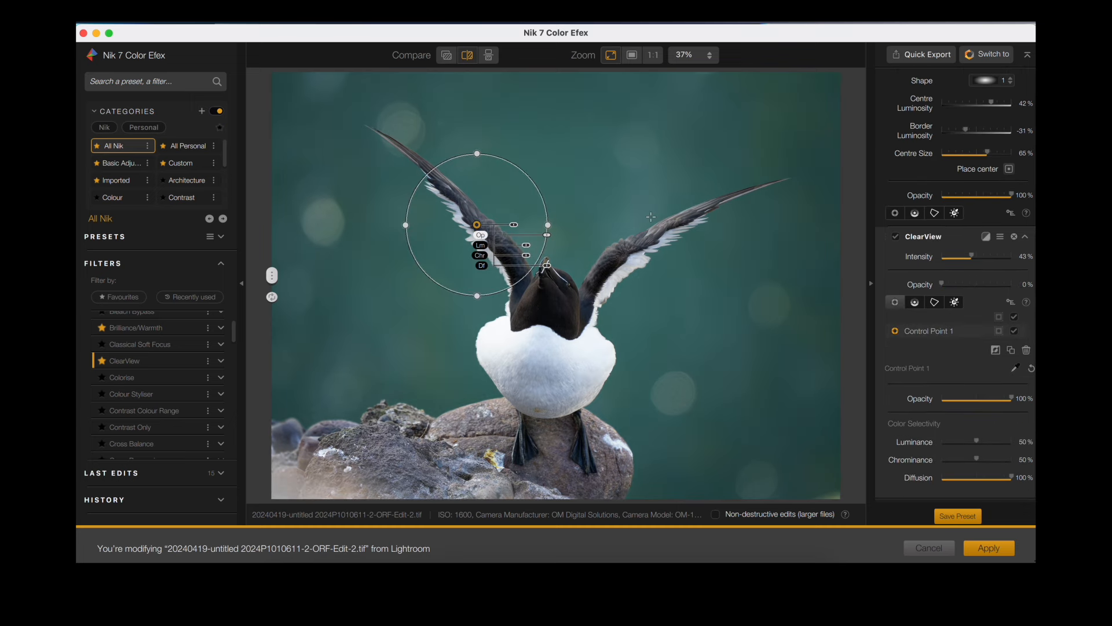
pyautogui.click(629, 251)
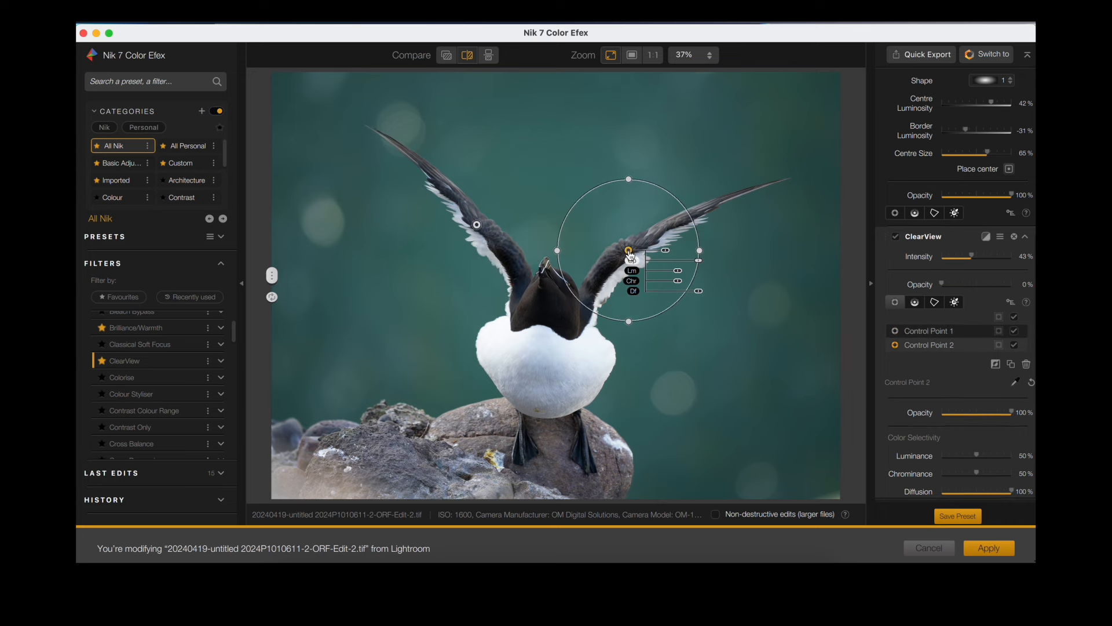
pyautogui.click(549, 292)
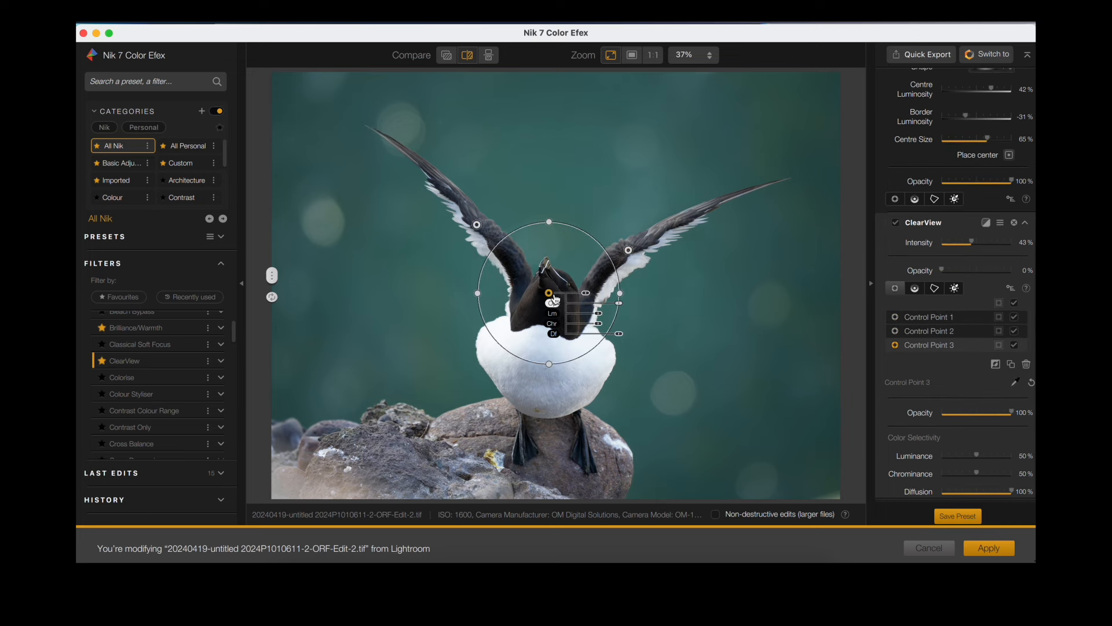
pyautogui.click(544, 366)
pyautogui.moveTo(544, 367); pyautogui.dragTo(542, 366)
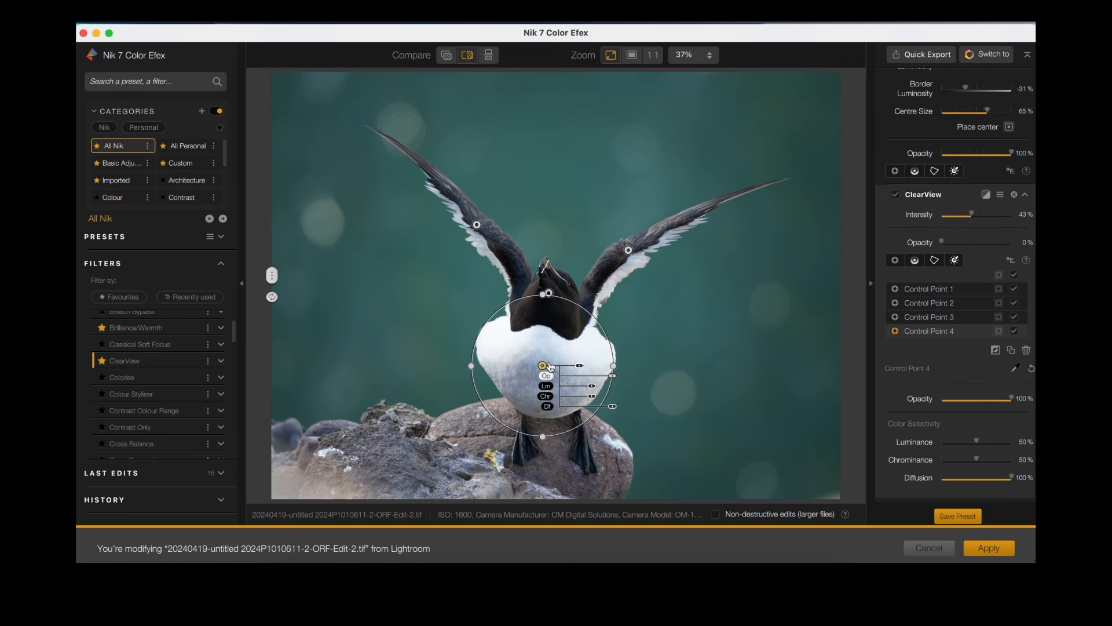
pyautogui.moveTo(1011, 400); pyautogui.dragTo(979, 403)
# Step: Show the control-point mask, nudge the left wing's point, and add a second point with a smaller radius just below it
pyautogui.click(999, 275)
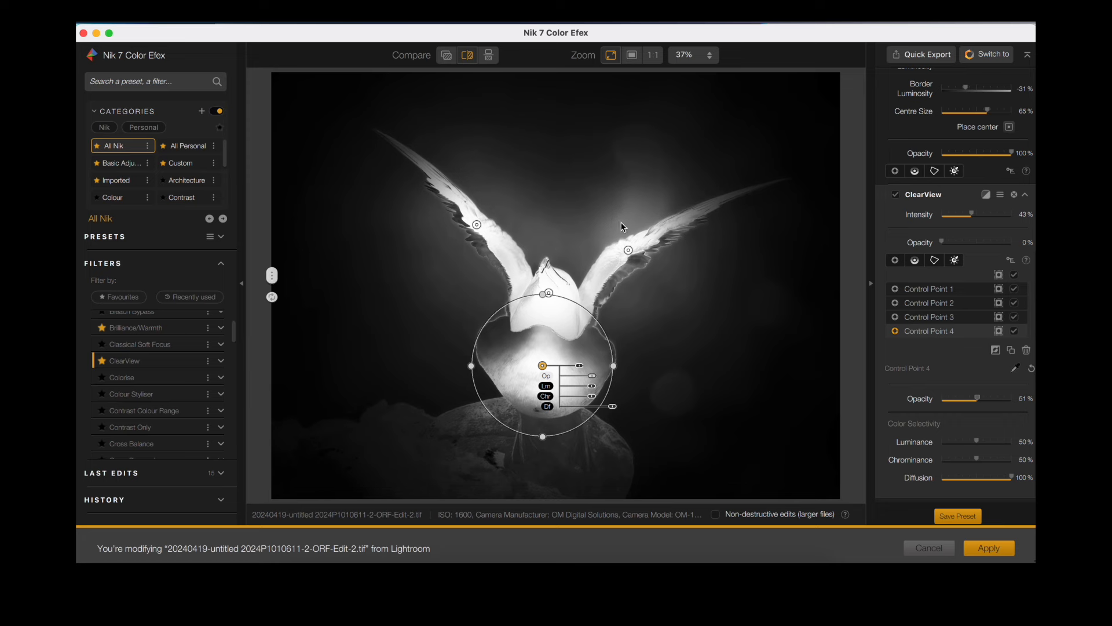
pyautogui.moveTo(479, 230)
pyautogui.mouseDown()
pyautogui.moveTo(483, 244)
pyautogui.moveTo(477, 236)
pyautogui.mouseUp()
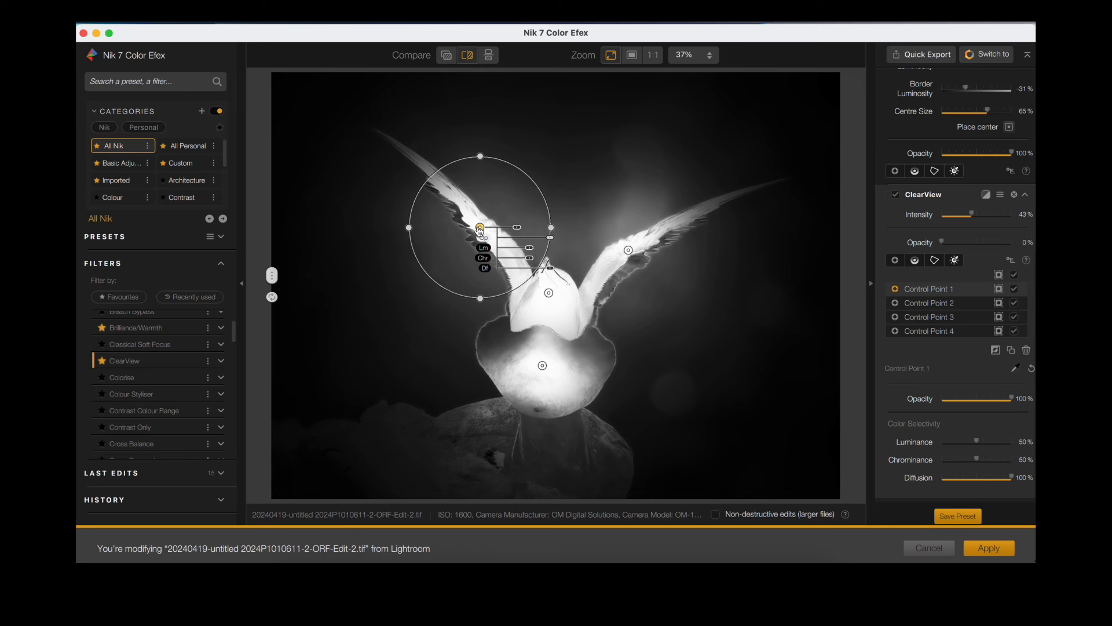
pyautogui.moveTo(480, 230); pyautogui.dragTo(473, 241)
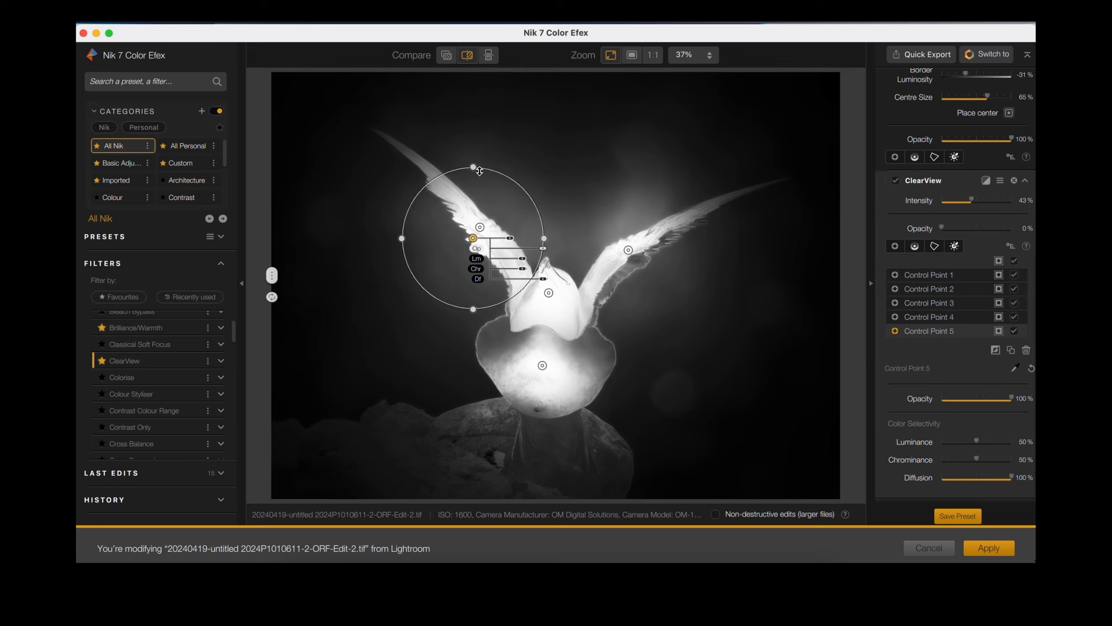
pyautogui.moveTo(401, 240); pyautogui.dragTo(405, 239)
pyautogui.moveTo(514, 295)
pyautogui.mouseDown()
pyautogui.moveTo(503, 277)
pyautogui.moveTo(505, 301)
pyautogui.moveTo(500, 288)
pyautogui.mouseUp()
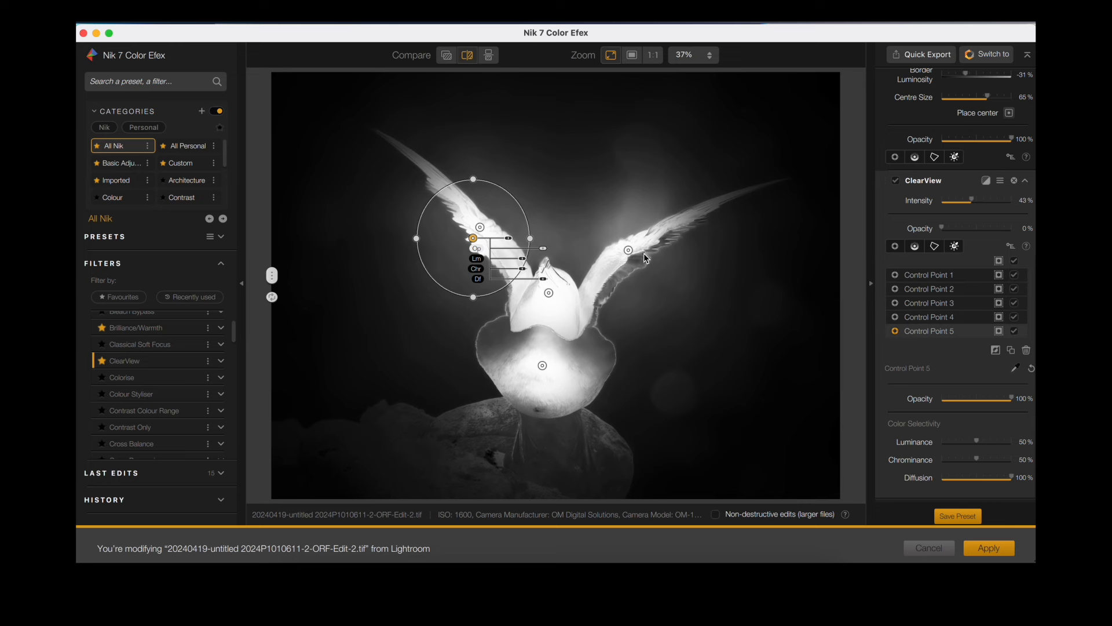
# Step: Add a second ClearView control point just below the right wing's existing one, then hide the mask and shift the belly point slightly downward
pyautogui.moveTo(631, 254); pyautogui.dragTo(641, 266)
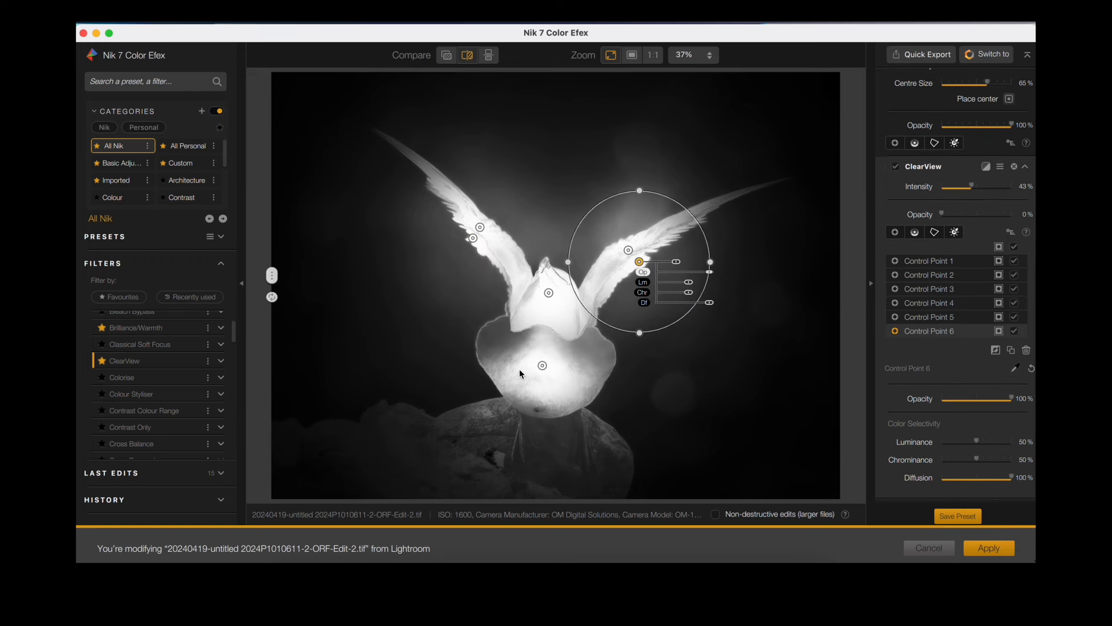
pyautogui.moveTo(543, 367)
pyautogui.mouseDown()
pyautogui.moveTo(522, 358)
pyautogui.moveTo(543, 351)
pyautogui.moveTo(542, 375)
pyautogui.moveTo(538, 366)
pyautogui.mouseUp()
pyautogui.click(999, 247)
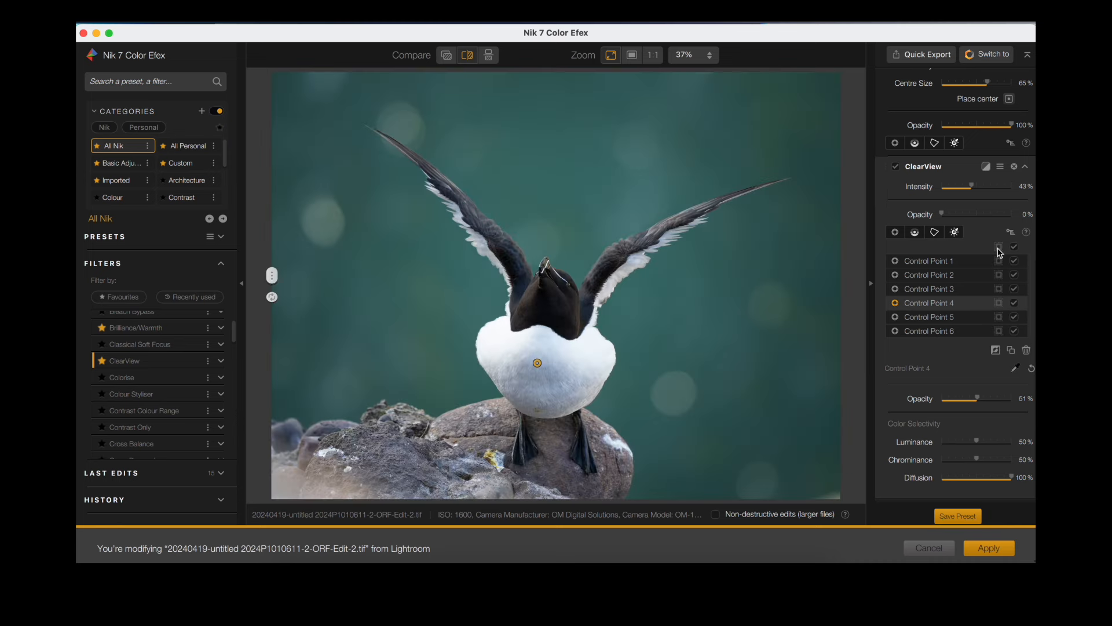
pyautogui.moveTo(538, 365)
pyautogui.mouseDown()
pyautogui.moveTo(501, 348)
pyautogui.moveTo(547, 375)
pyautogui.mouseUp()
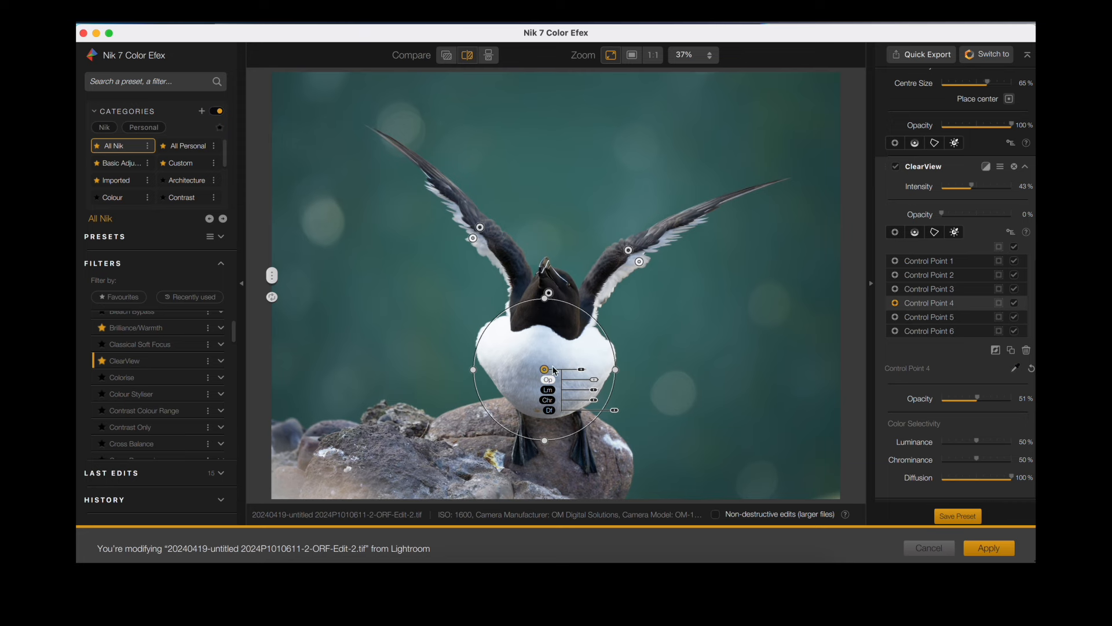
# Step: Set the ClearView filter's Intensity to 35%
pyautogui.click(630, 250)
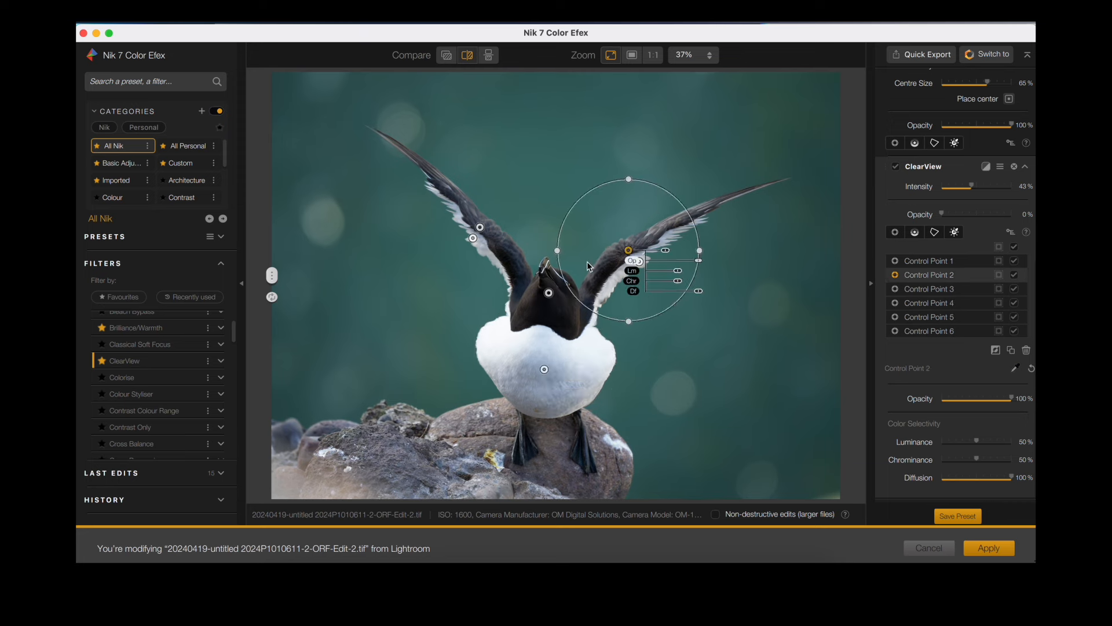
pyautogui.click(935, 265)
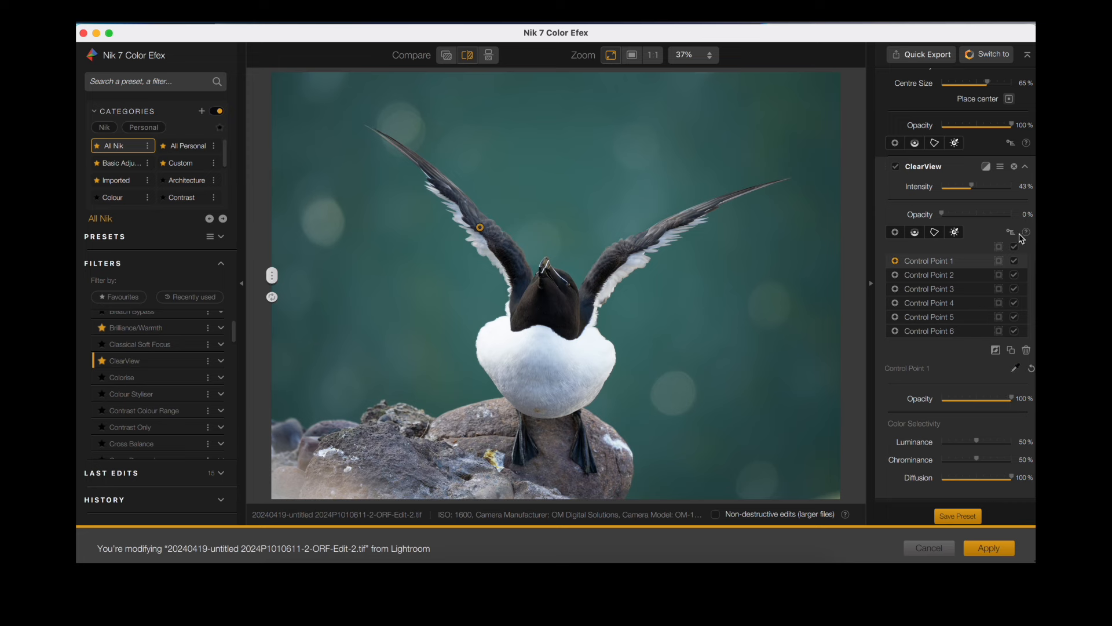
pyautogui.scroll(5, 985, 341)
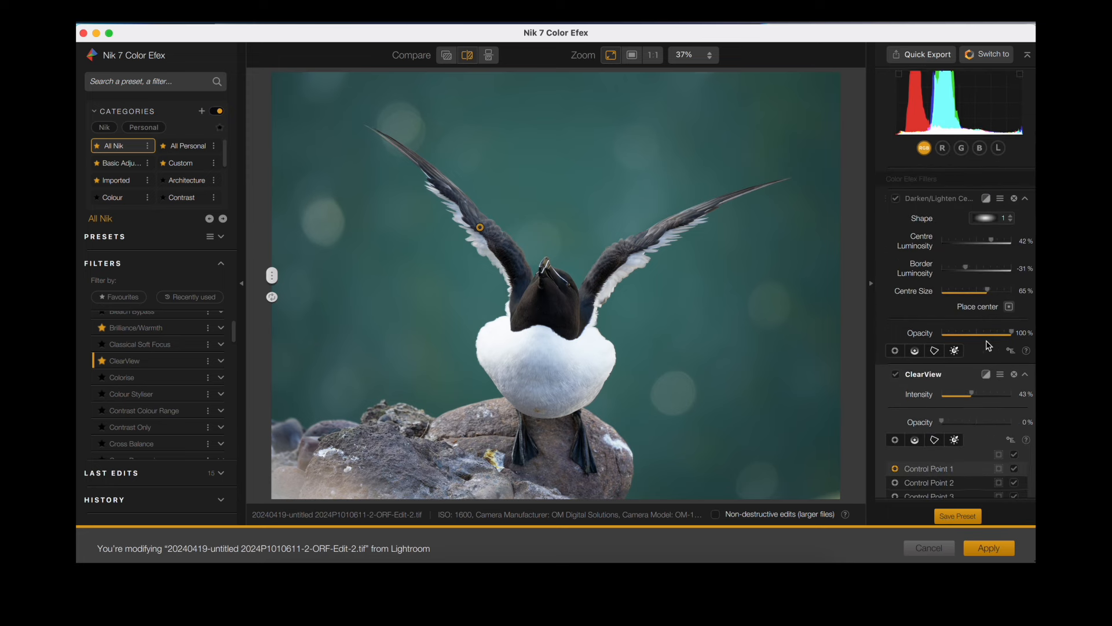
pyautogui.moveTo(973, 397); pyautogui.dragTo(970, 404)
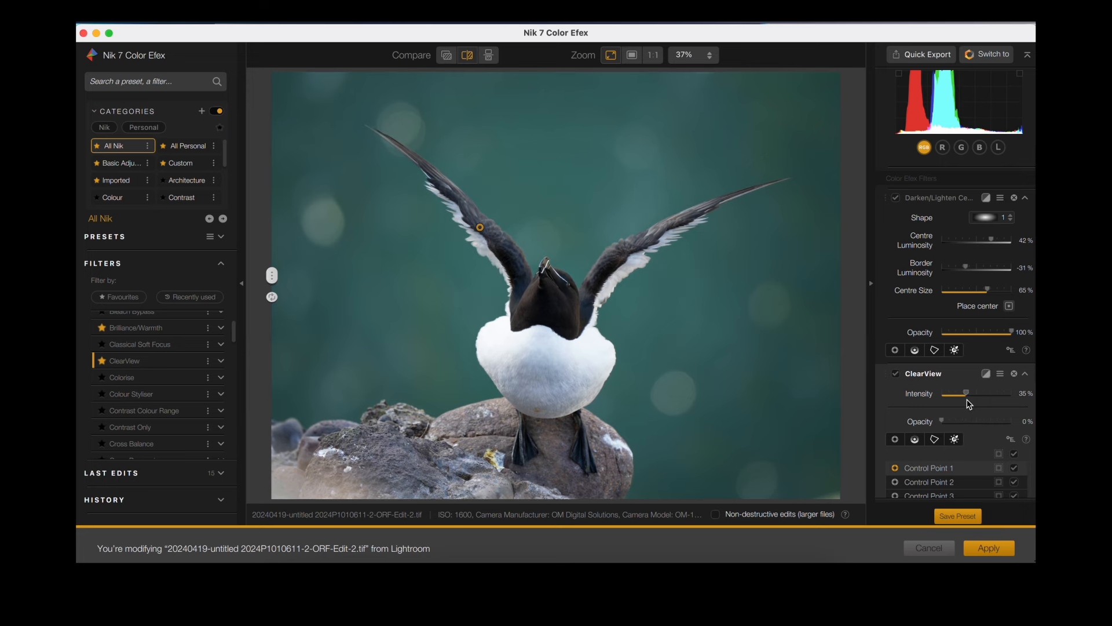
# Step: Add a ClearView control point on the bird's left-hand foot and, with its mask shown, shrink its radius to fit the foot
pyautogui.click(603, 208)
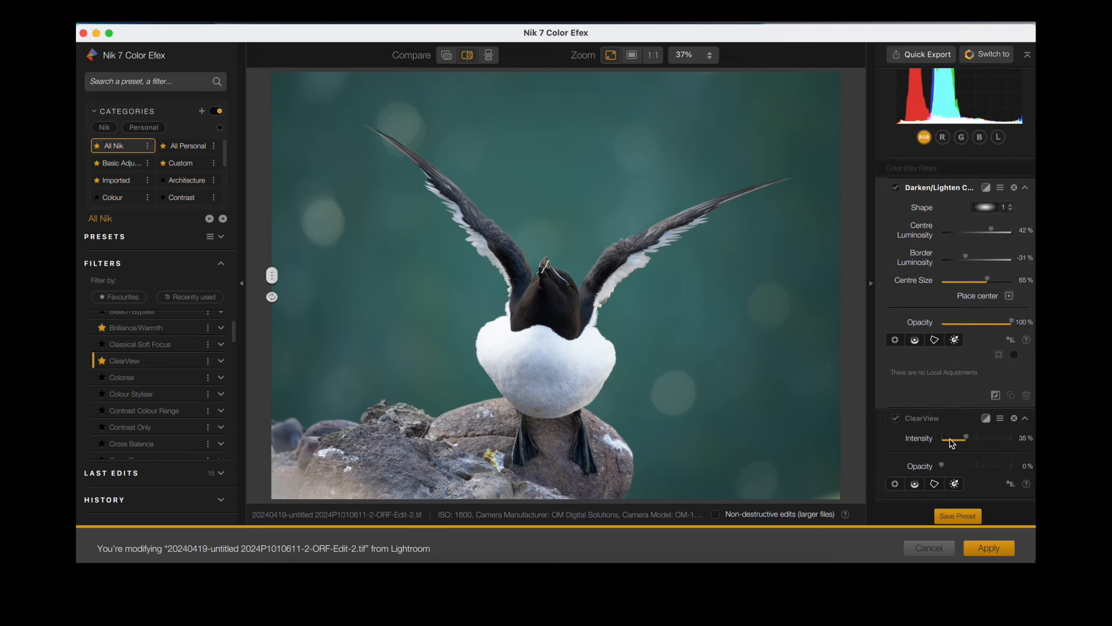
pyautogui.click(895, 485)
pyautogui.scroll(-3, 916, 464)
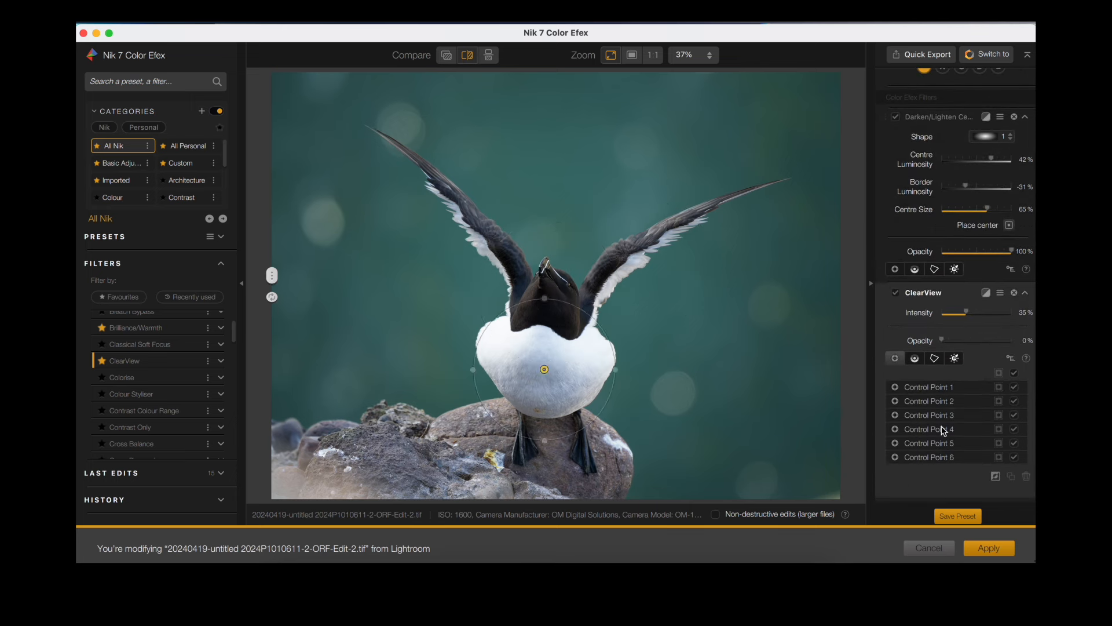
pyautogui.click(523, 448)
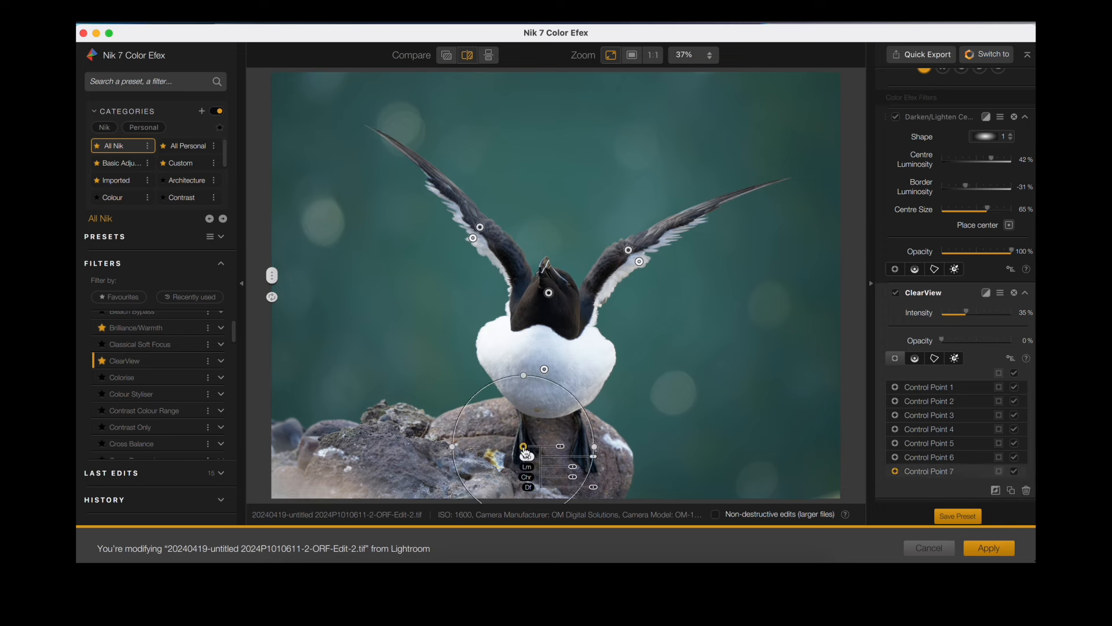
pyautogui.click(999, 331)
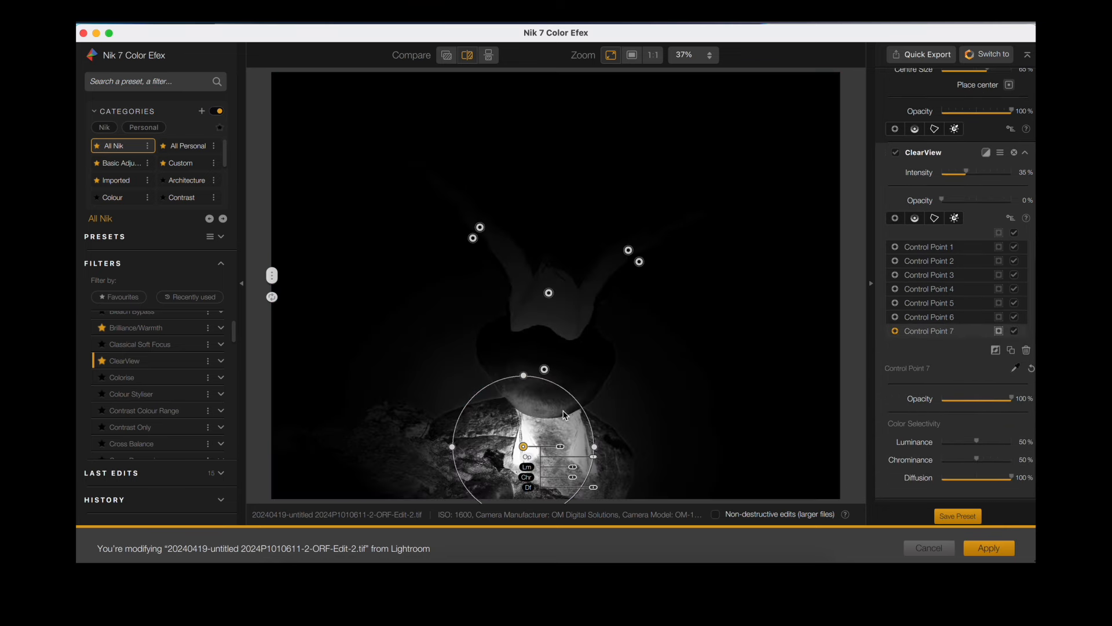
pyautogui.moveTo(569, 394); pyautogui.dragTo(529, 430)
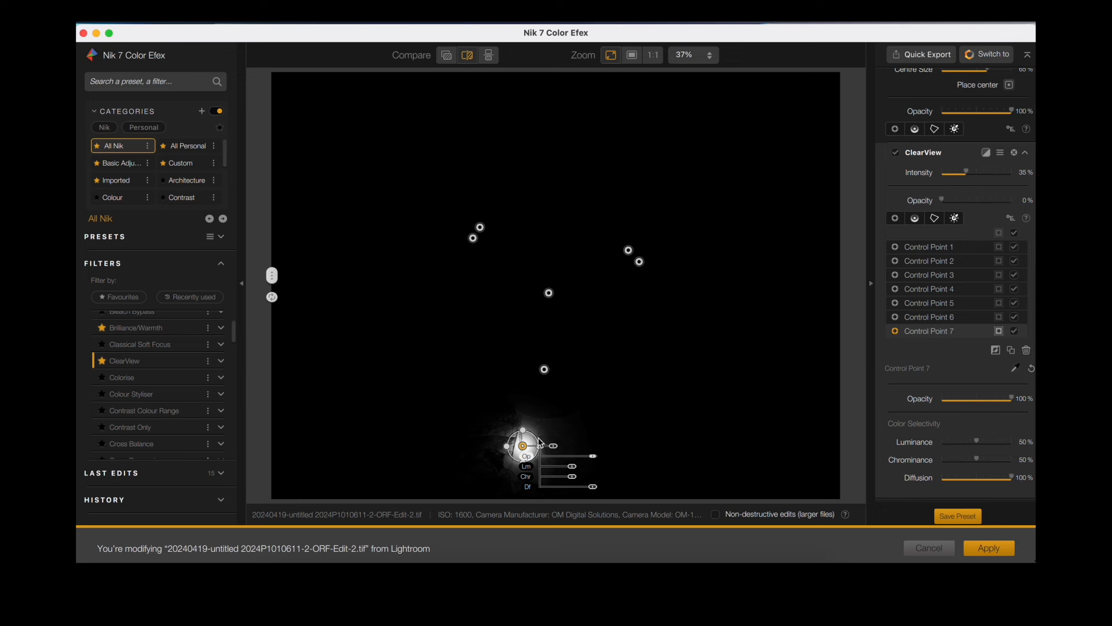
# Step: Duplicate the small foot control point onto the right-hand foot, hide the masks, and fine-tune the copy's position
pyautogui.moveTo(526, 449); pyautogui.dragTo(593, 461)
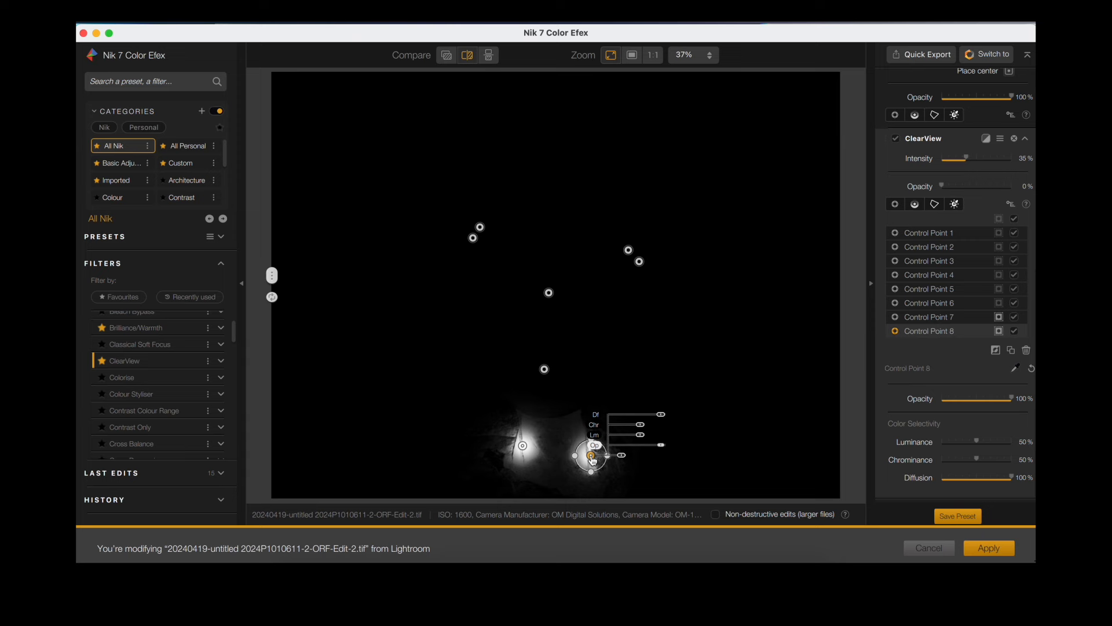
pyautogui.click(999, 220)
pyautogui.click(1001, 220)
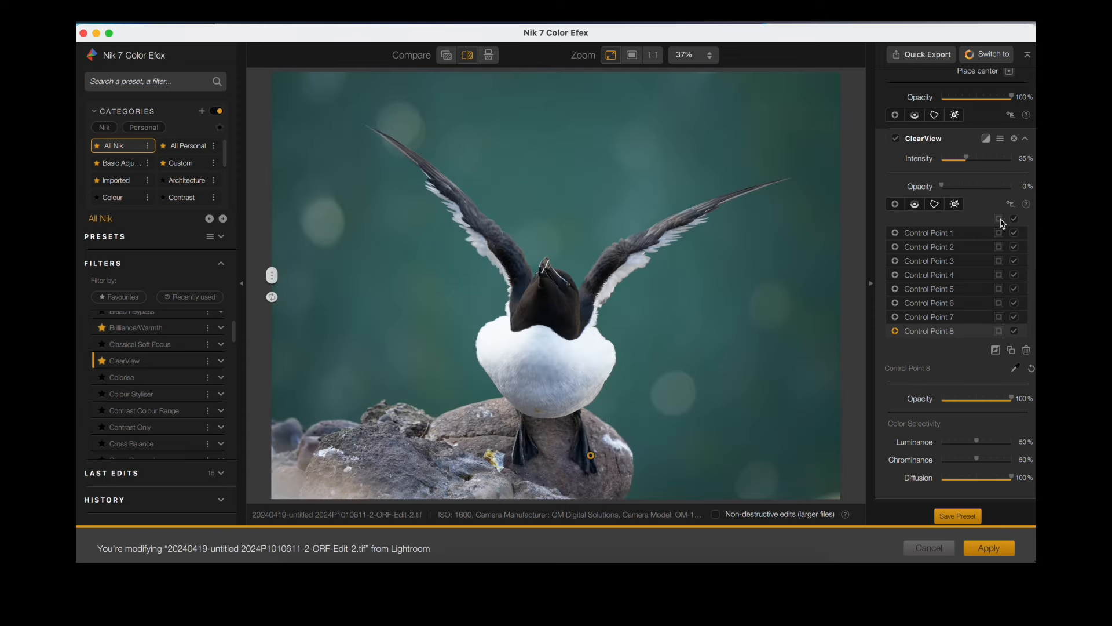
pyautogui.moveTo(588, 460); pyautogui.dragTo(589, 460)
# Step: Toggle the ClearView filter off and on repeatedly to compare its effect on the bird, leaving it enabled
pyautogui.click(896, 139)
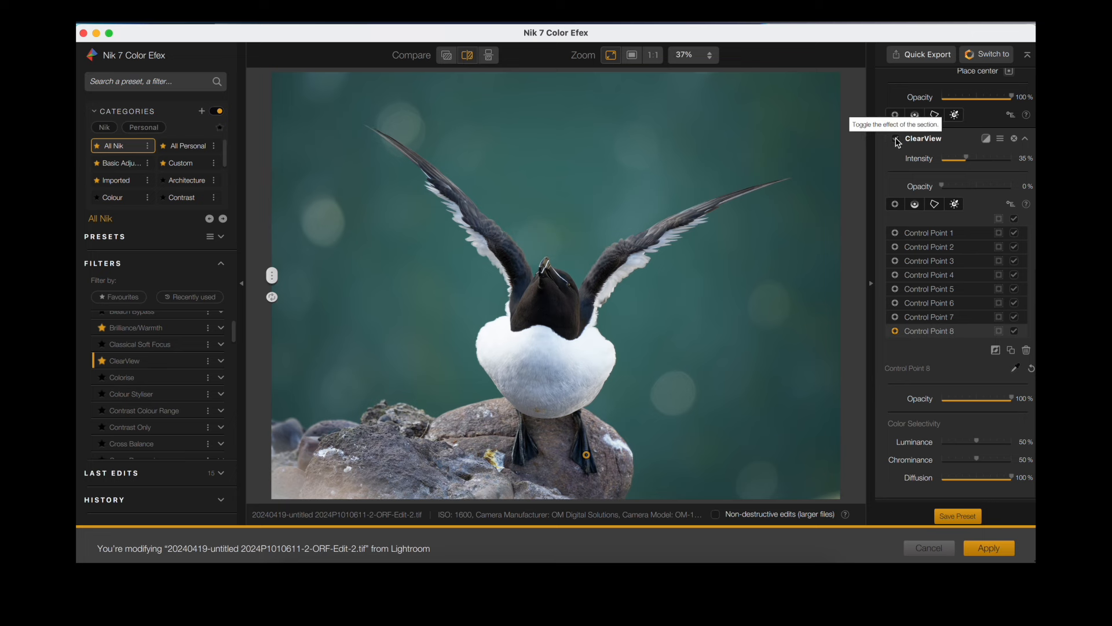
pyautogui.click(896, 140)
pyautogui.click(897, 140)
pyautogui.click(896, 139)
pyautogui.click(896, 140)
pyautogui.click(896, 140)
pyautogui.click(896, 140)
pyautogui.click(896, 140)
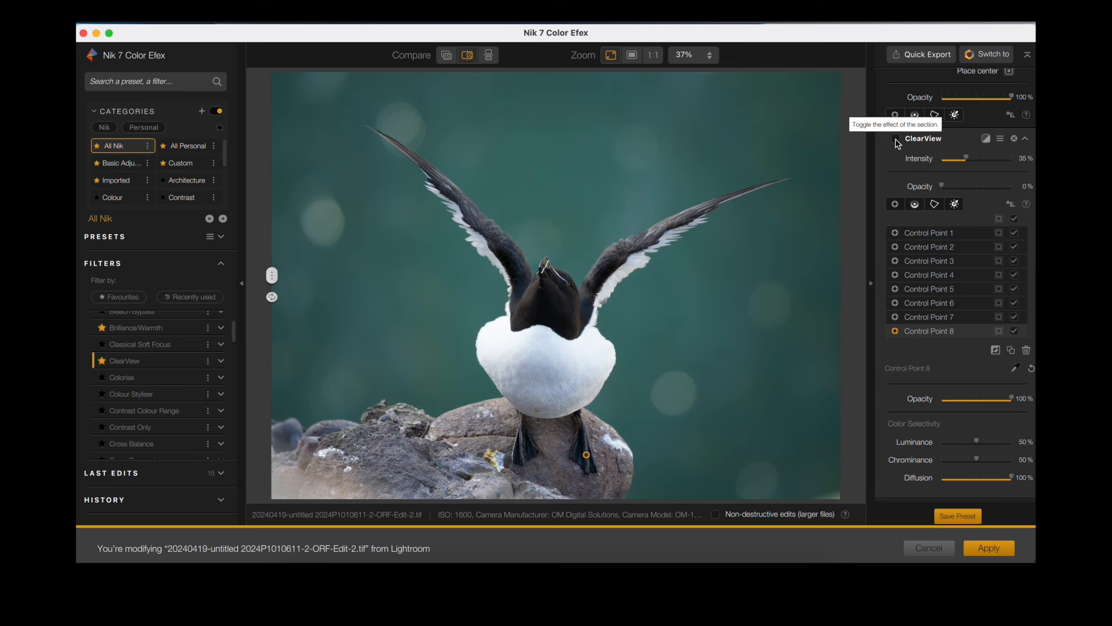
pyautogui.click(897, 140)
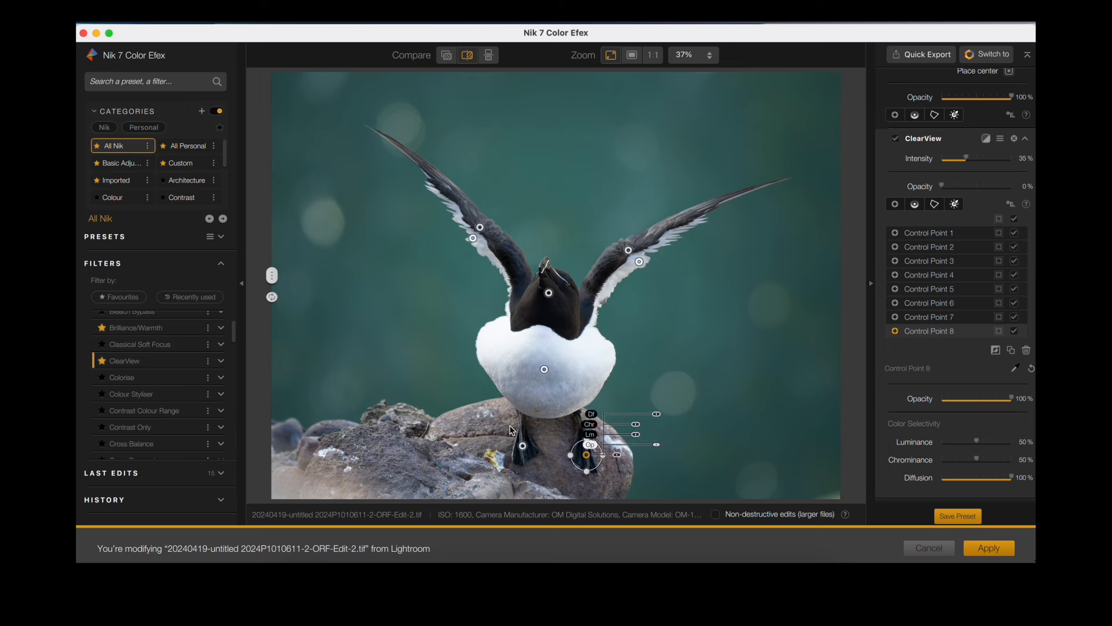
# Step: Set the white belly control point's Opacity to 35% and compare before and after along the photo's left edge
pyautogui.click(543, 369)
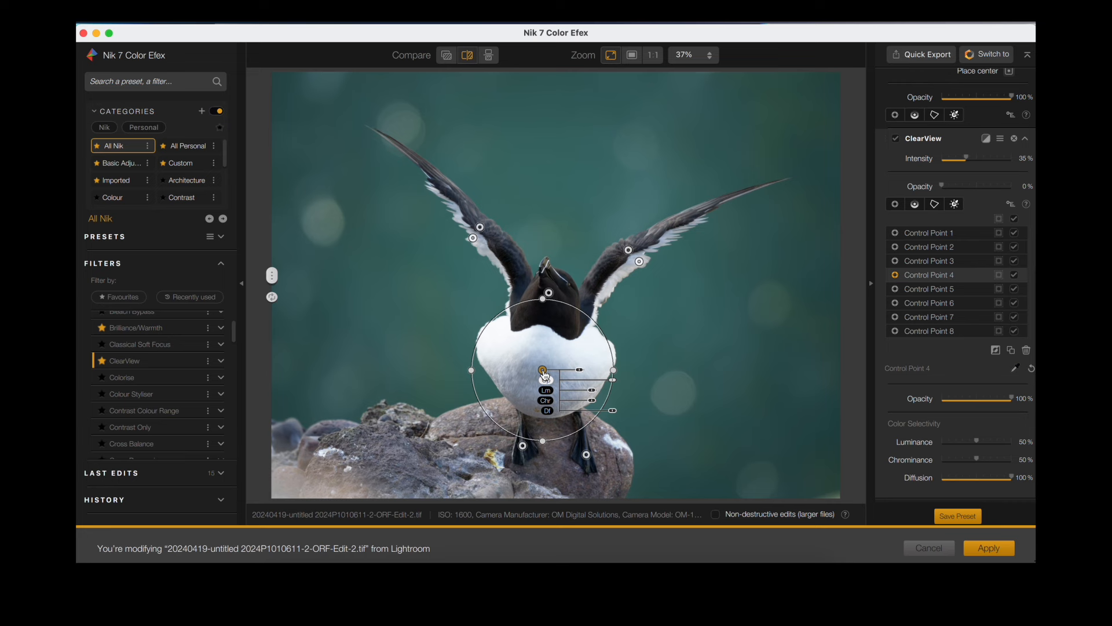
pyautogui.moveTo(1012, 399)
pyautogui.mouseDown()
pyautogui.moveTo(957, 404)
pyautogui.moveTo(972, 403)
pyautogui.mouseUp()
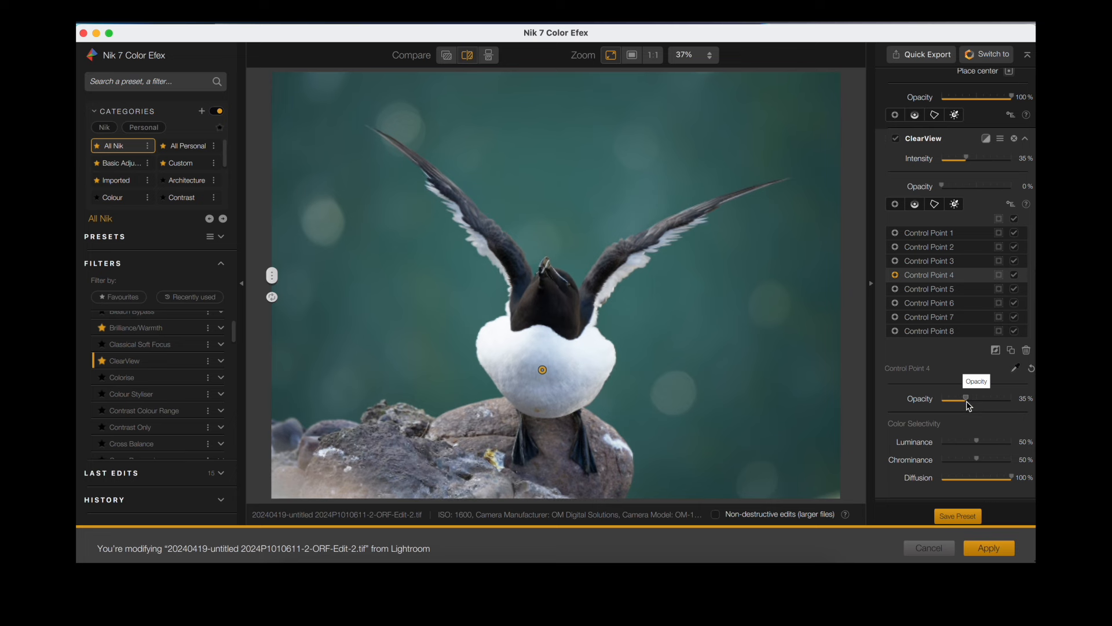
pyautogui.click(939, 331)
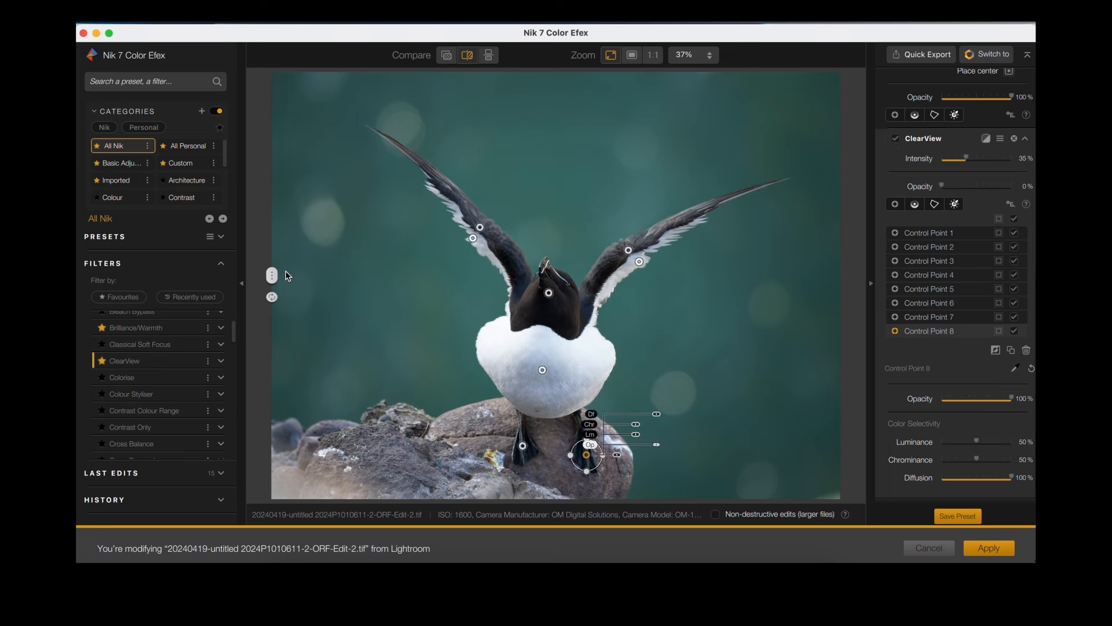
pyautogui.moveTo(272, 277); pyautogui.dragTo(312, 289)
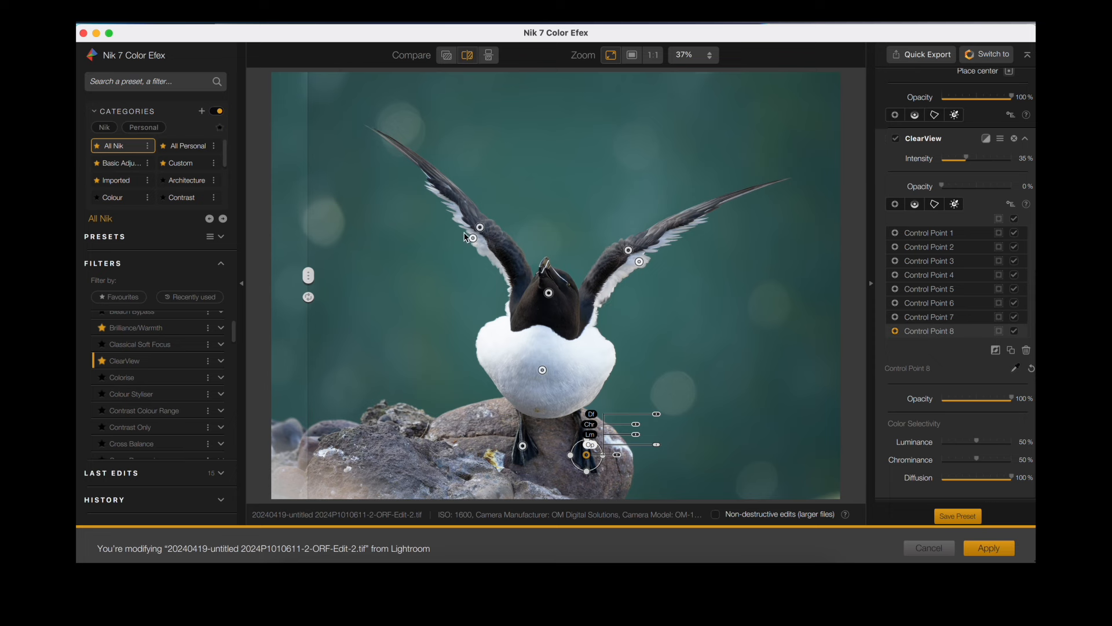
pyautogui.moveTo(309, 276); pyautogui.dragTo(276, 276)
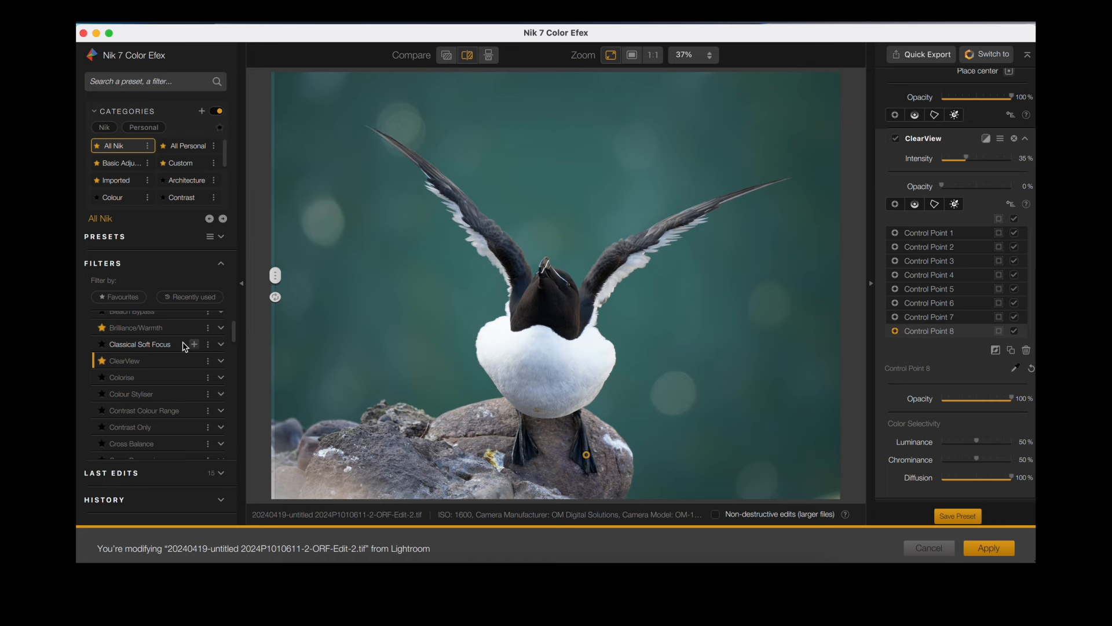
# Step: Add the Pro Contrast filter on top of ClearView and set its Correct Color Cast to 35%
pyautogui.scroll(-10, 173, 353)
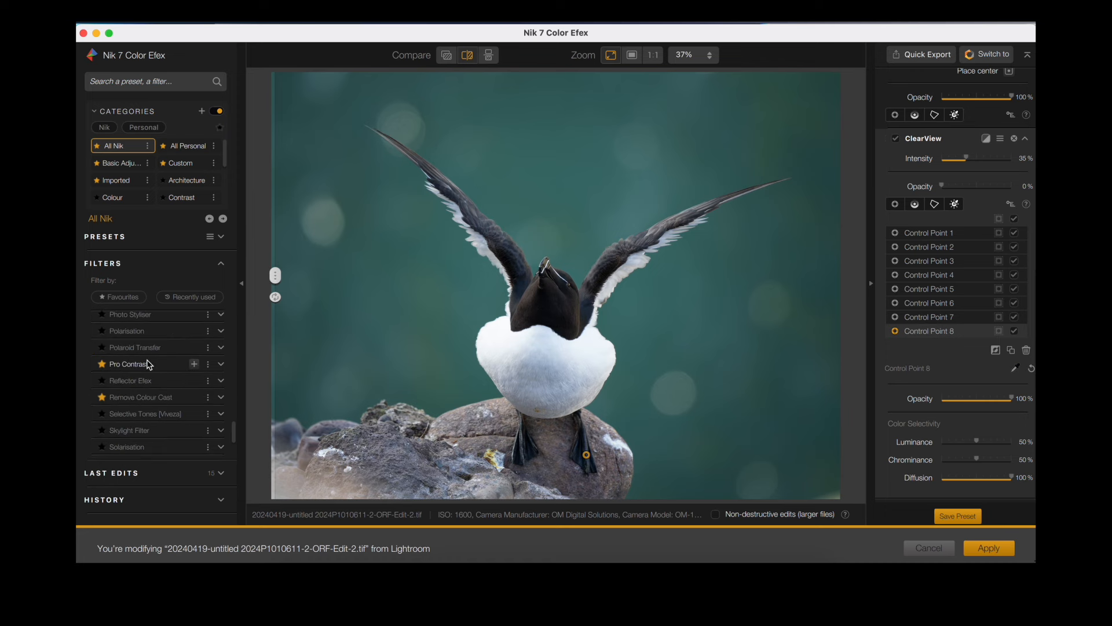
pyautogui.click(194, 363)
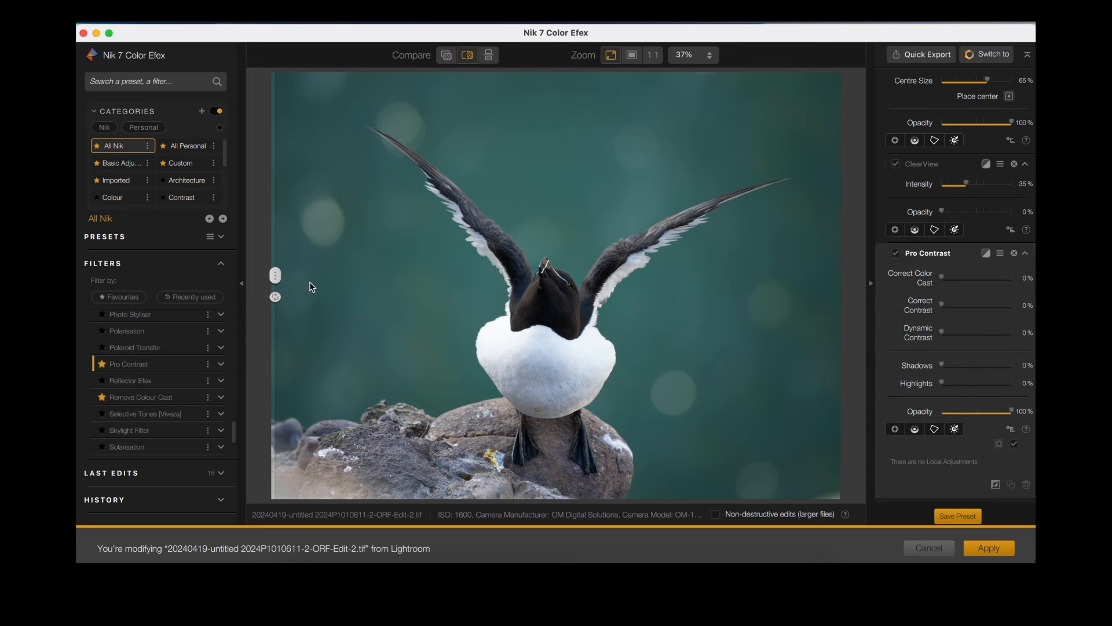
pyautogui.moveTo(273, 280); pyautogui.dragTo(265, 280)
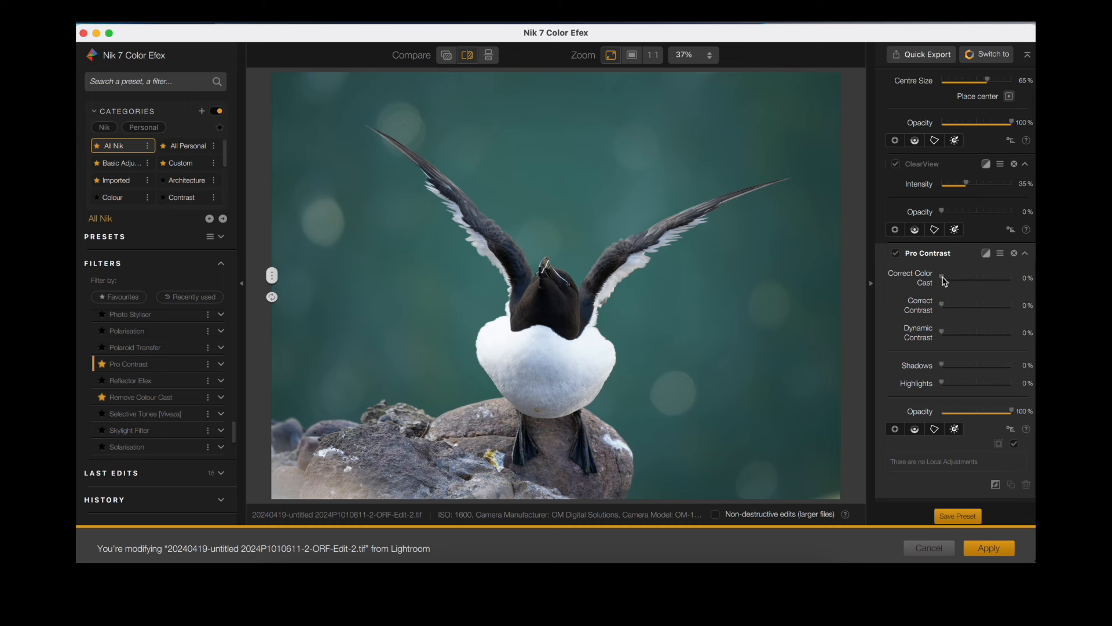
pyautogui.moveTo(942, 278); pyautogui.dragTo(1013, 278)
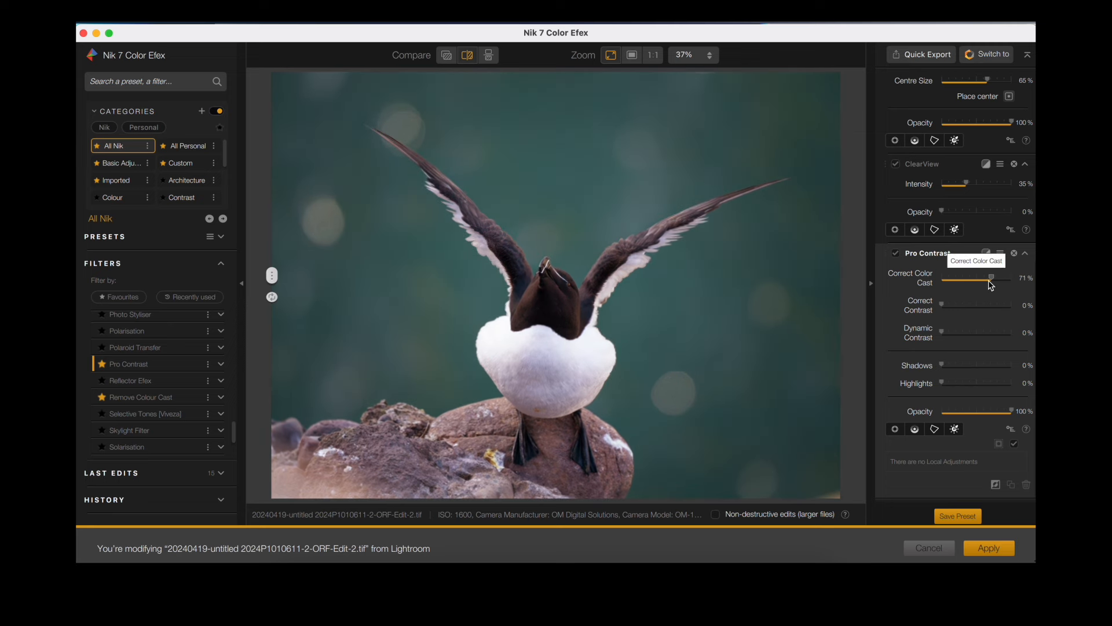
pyautogui.moveTo(1014, 279); pyautogui.dragTo(969, 285)
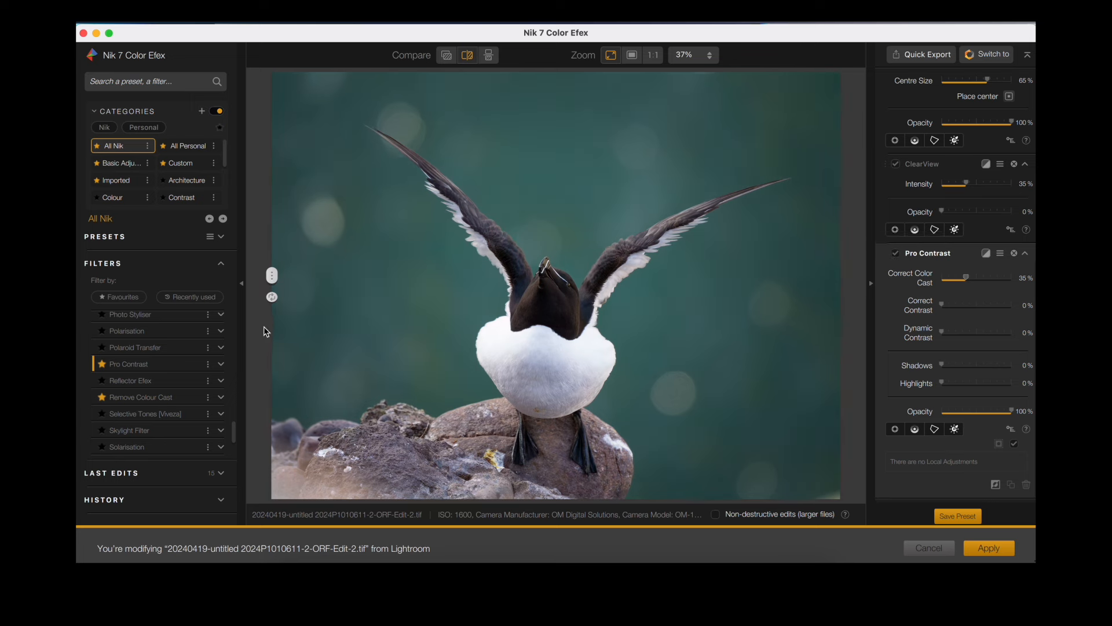
# Step: Collapse the three filters, disable them all, and re-enable Darken/Lighten Centre, ClearView and Pro Contrast one by one to compare each effect
pyautogui.click(1026, 253)
pyautogui.click(1026, 396)
pyautogui.click(1025, 287)
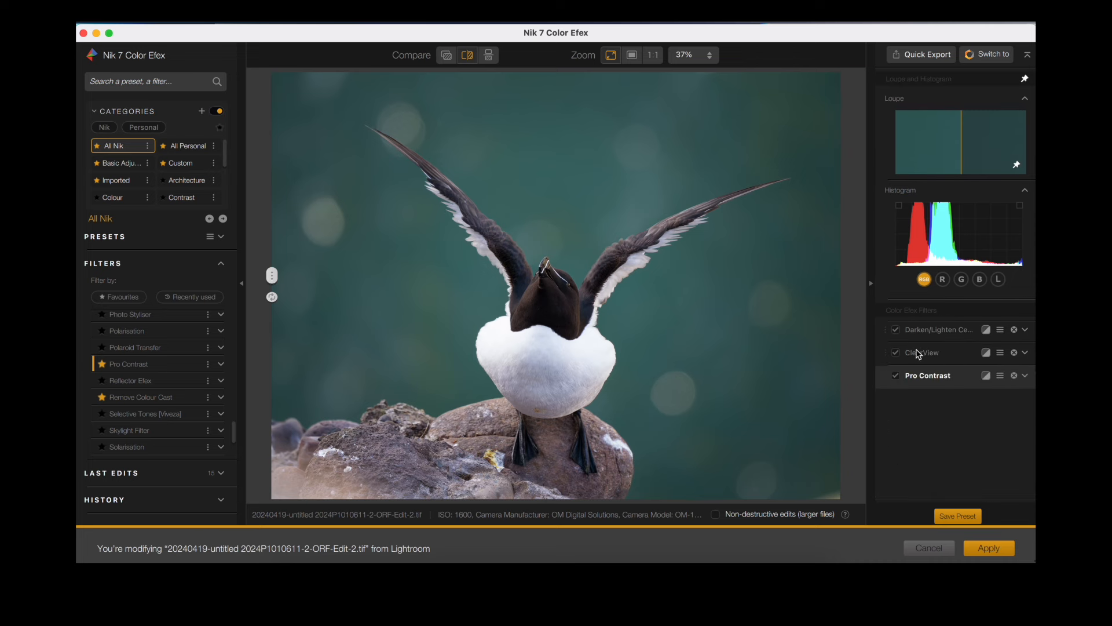
pyautogui.click(896, 375)
pyautogui.click(896, 352)
pyautogui.click(896, 330)
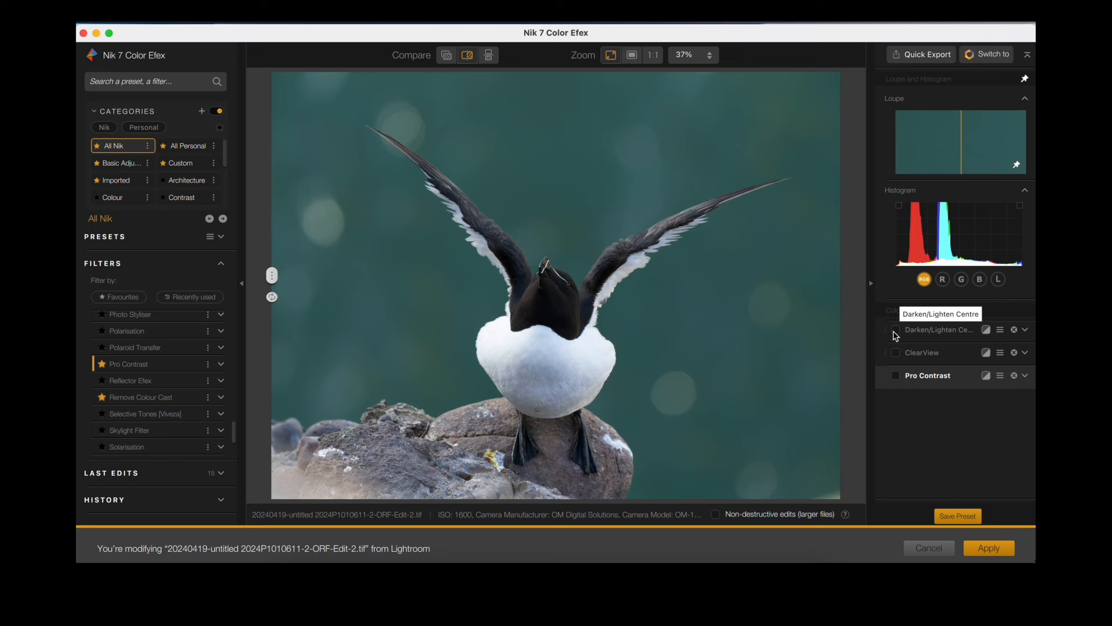
pyautogui.click(895, 331)
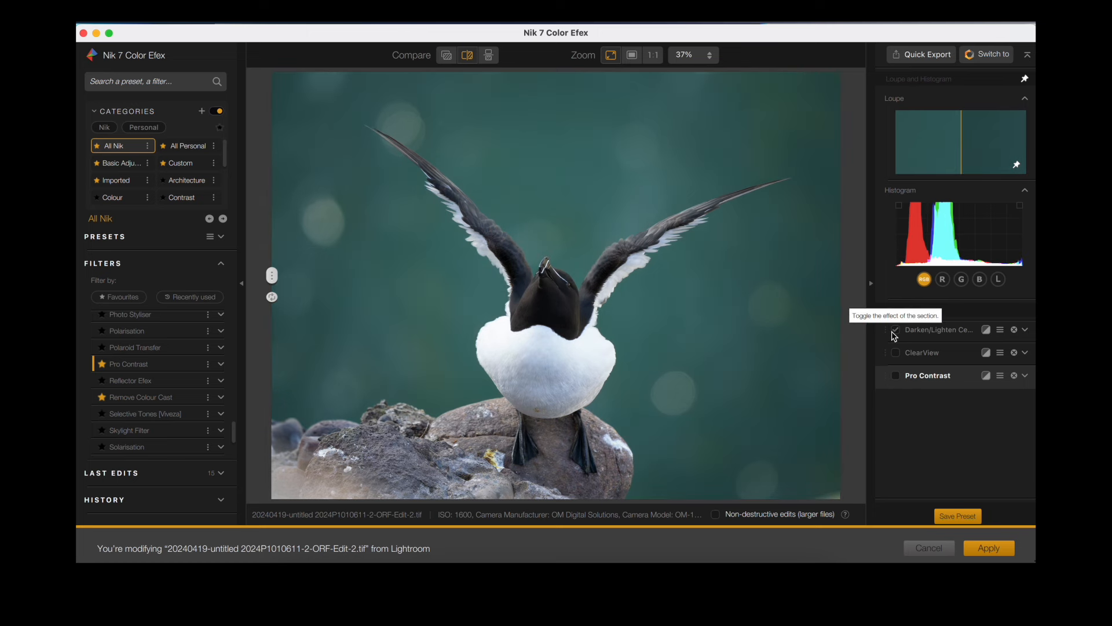
pyautogui.click(895, 352)
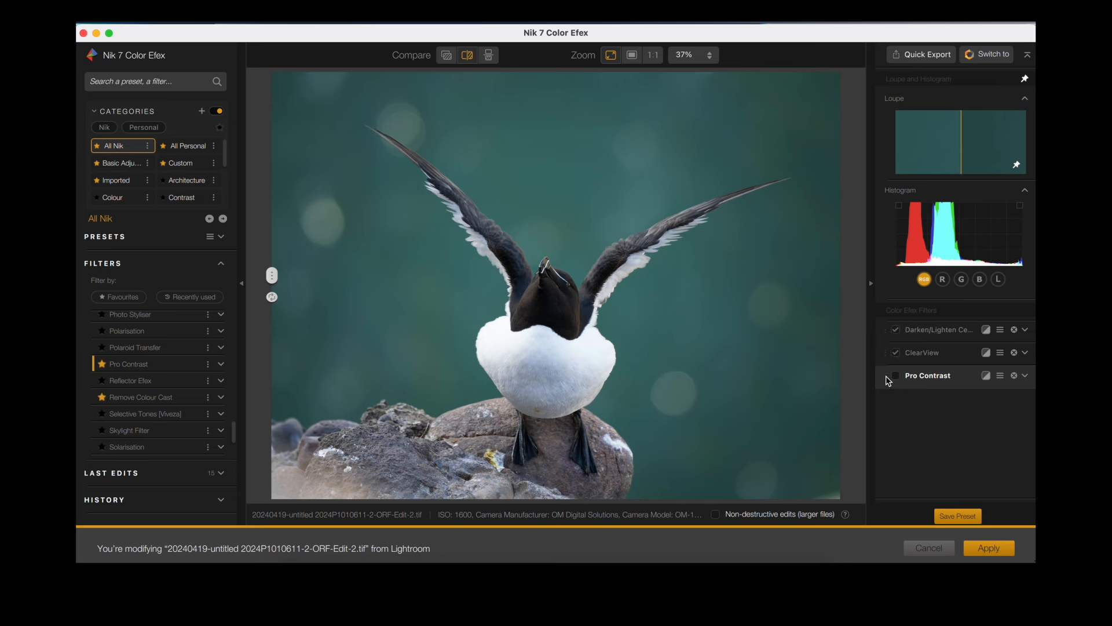
pyautogui.click(897, 377)
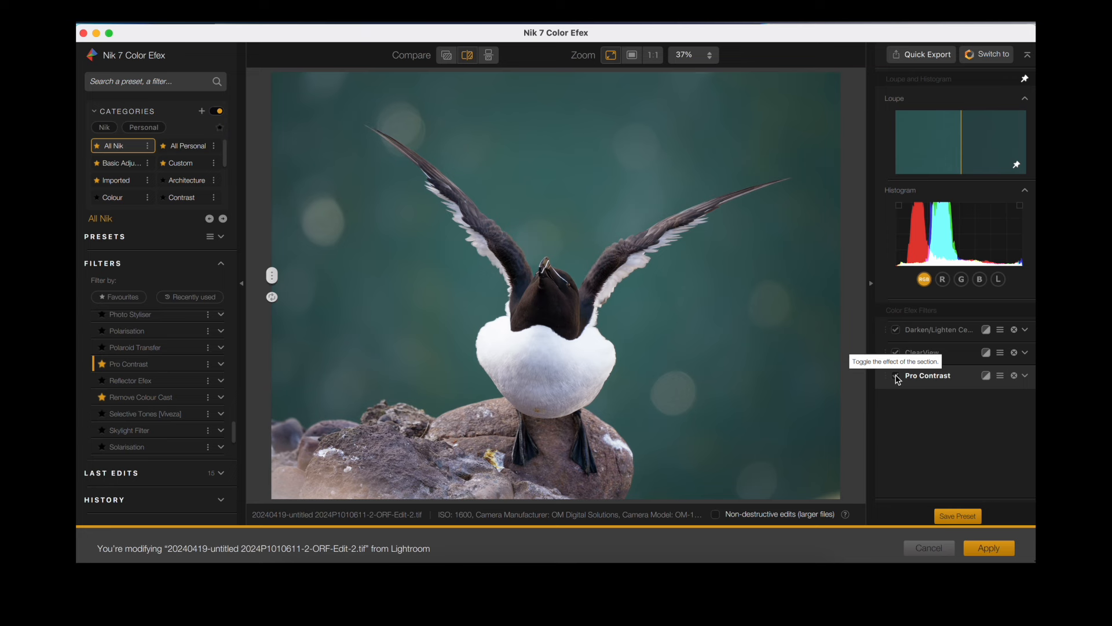
# Step: Expand the Pro Contrast settings and set Correct Contrast to 1%
pyautogui.click(1024, 376)
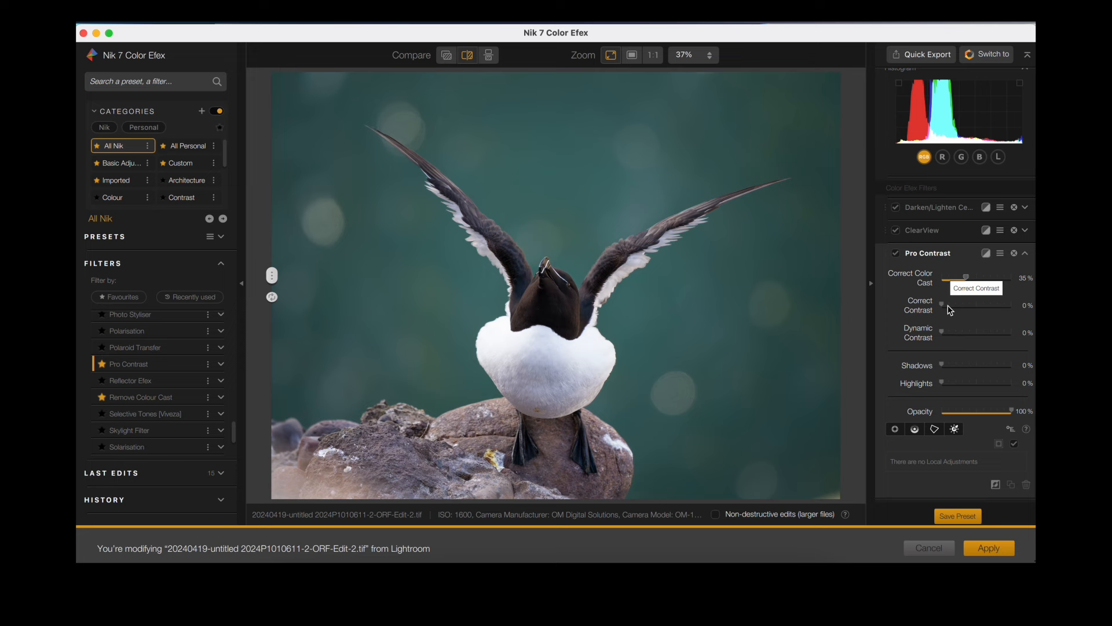
pyautogui.moveTo(943, 309)
pyautogui.mouseDown()
pyautogui.moveTo(960, 309)
pyautogui.moveTo(942, 309)
pyautogui.mouseUp()
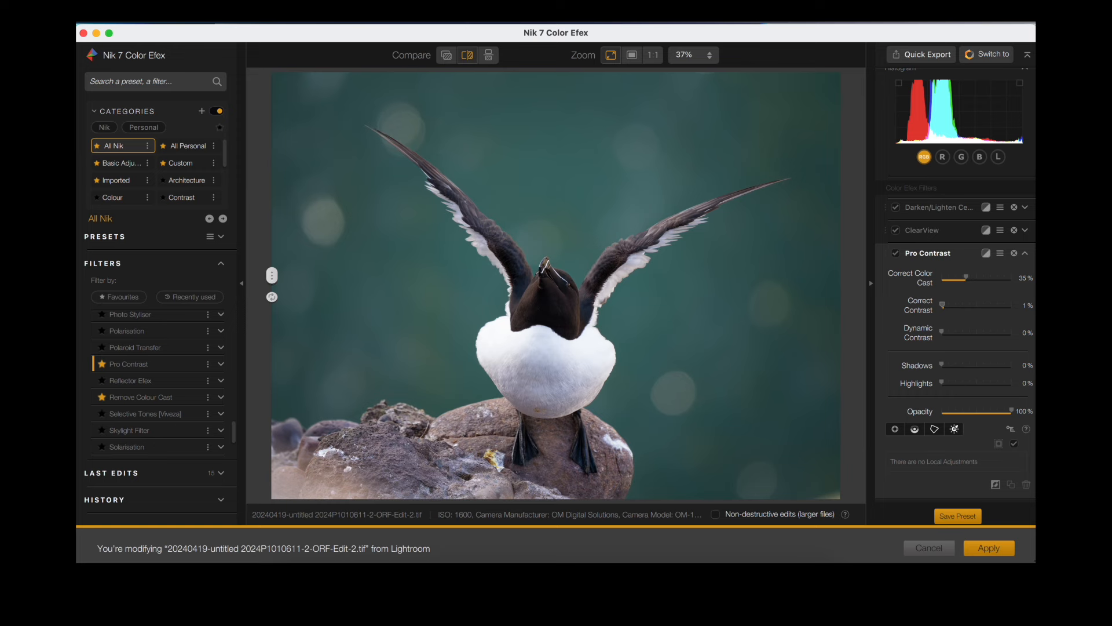
# Step: Apply the Color Efex edits to the photo and view the result full screen in Lightroom Classic
pyautogui.click(1005, 558)
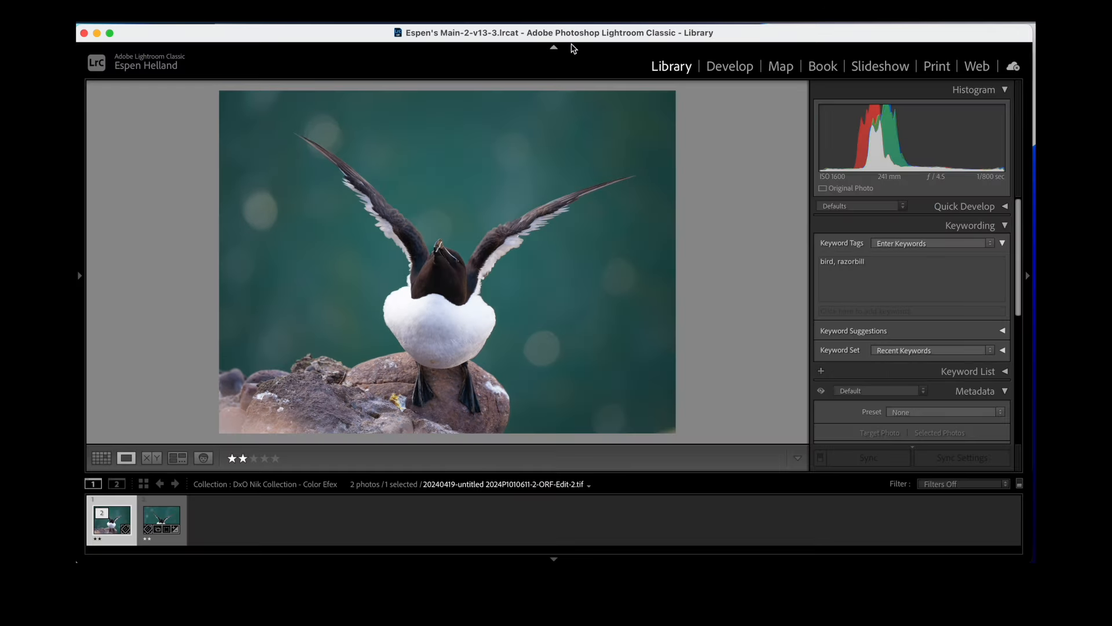
pyautogui.press('f')
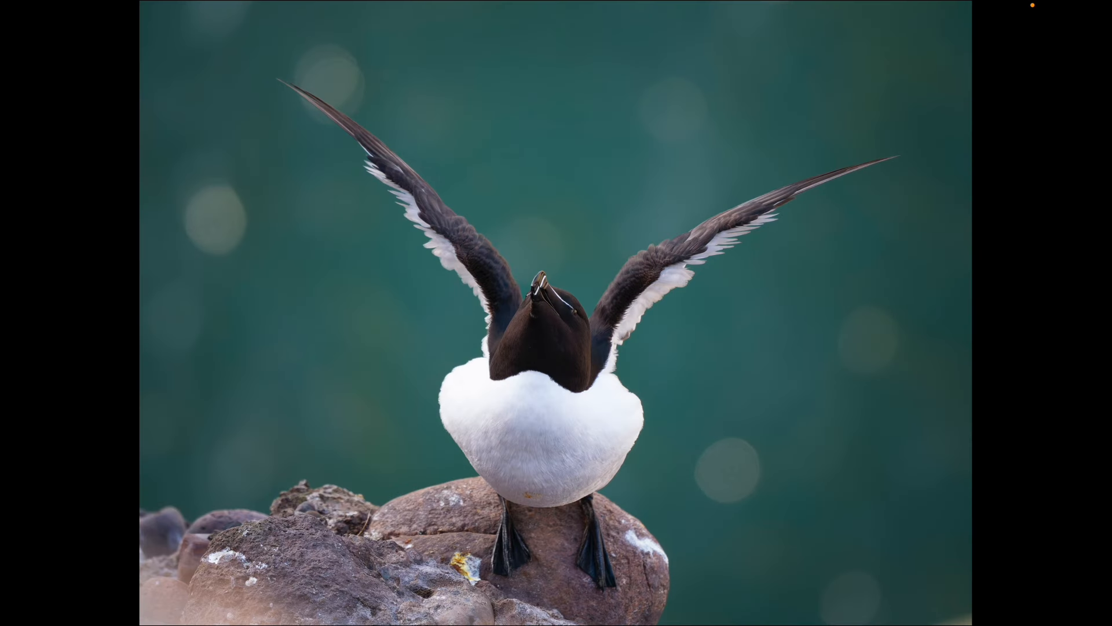